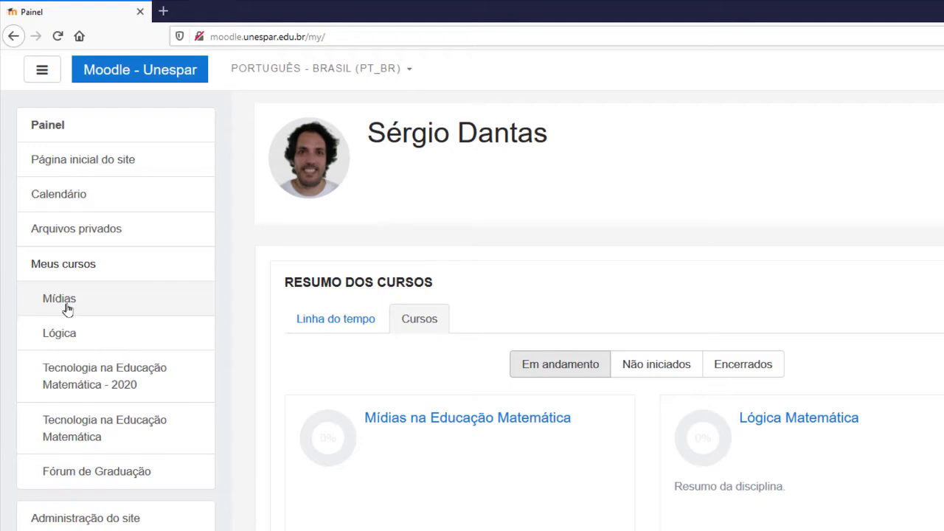
# - Open the Mídias course and turn on editing for it
pyautogui.click(66, 309)
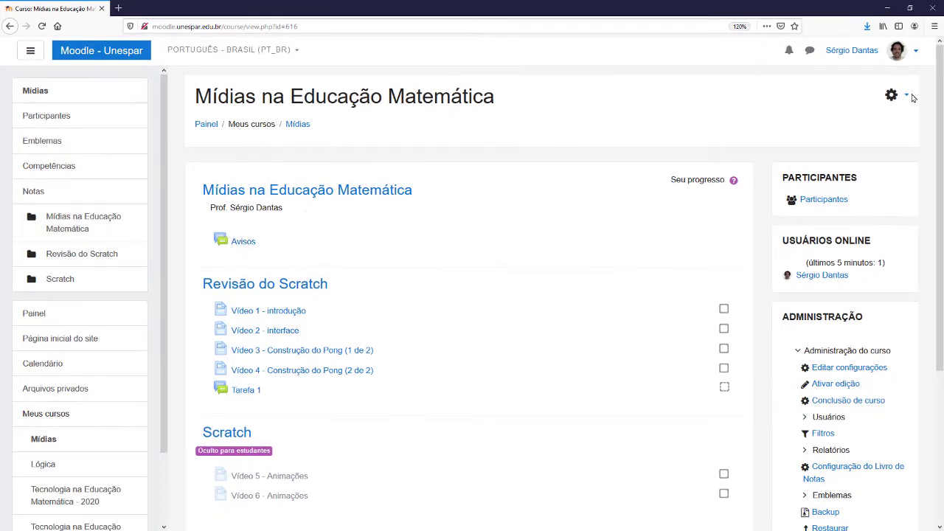
pyautogui.click(906, 97)
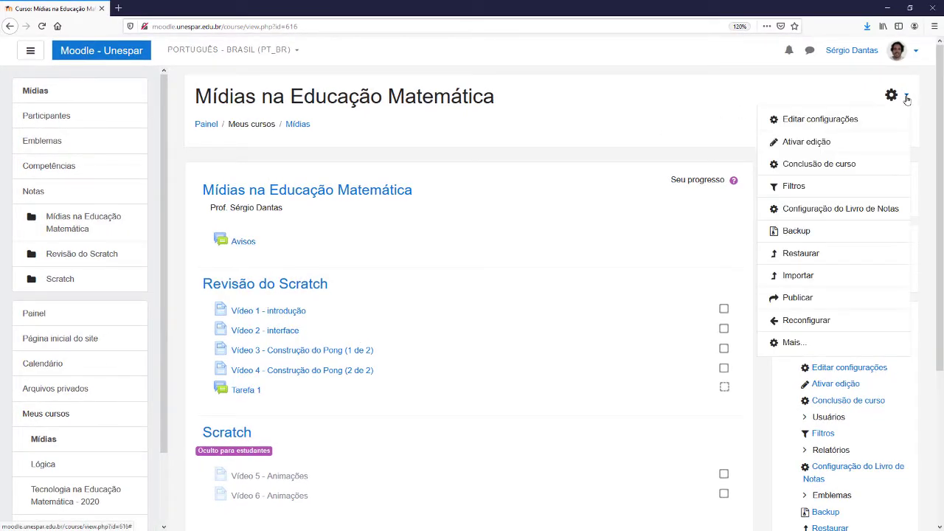
pyautogui.click(807, 142)
# - Add one topic at the end of the course and name it "Redes Sociais"
pyautogui.scroll(-1, 755, 264)
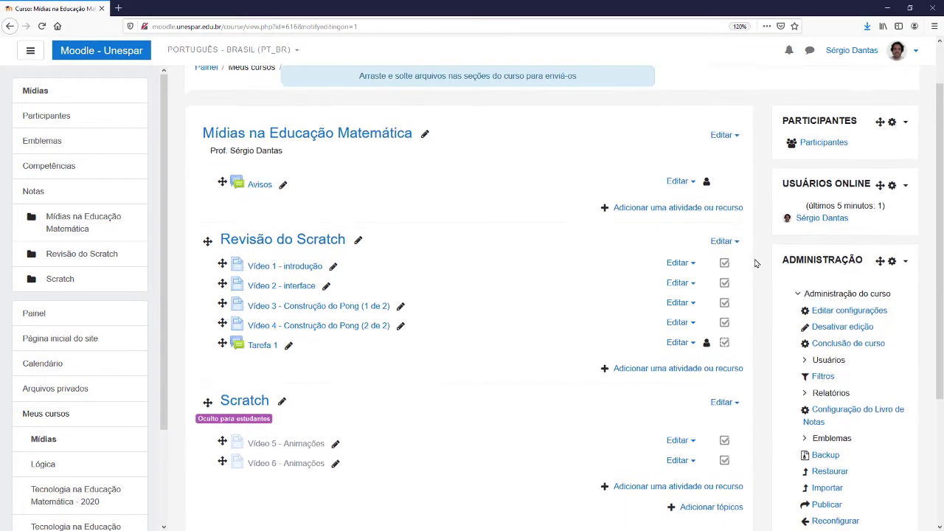
pyautogui.scroll(-2, 756, 264)
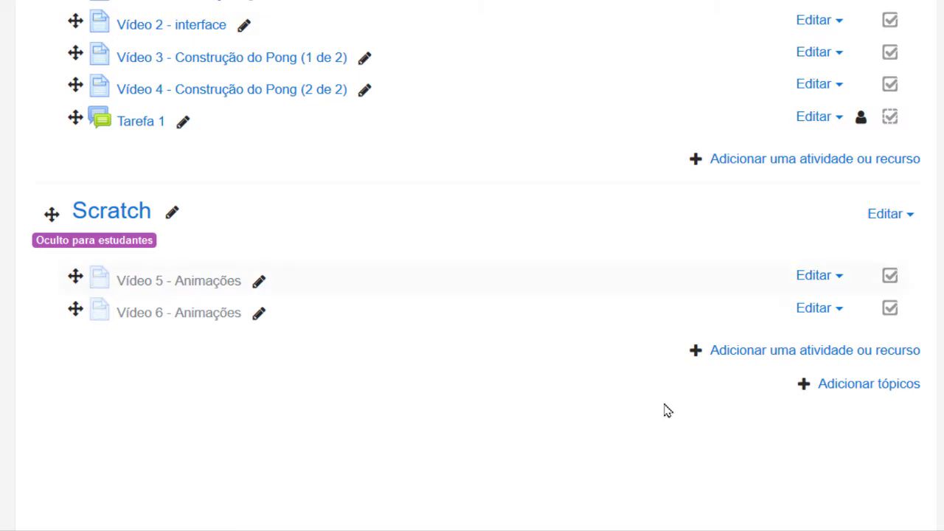
pyautogui.click(855, 391)
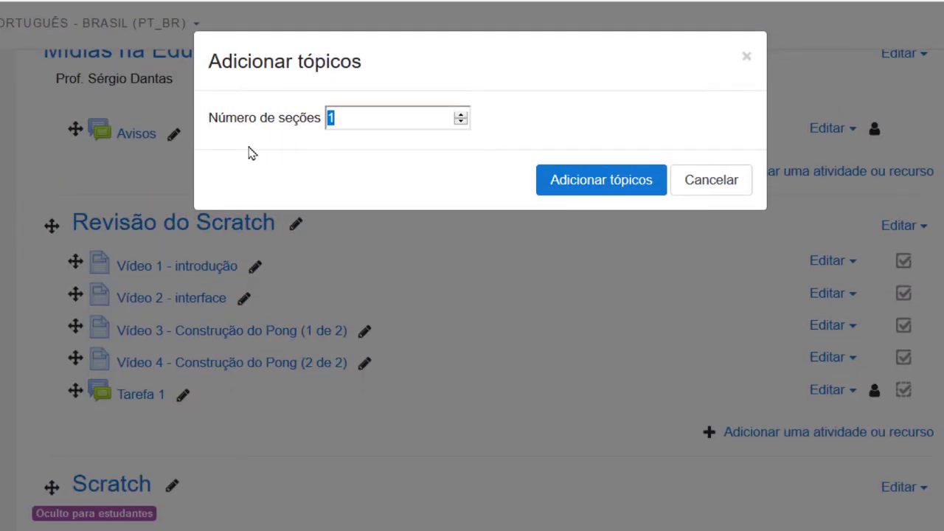
pyautogui.click(589, 186)
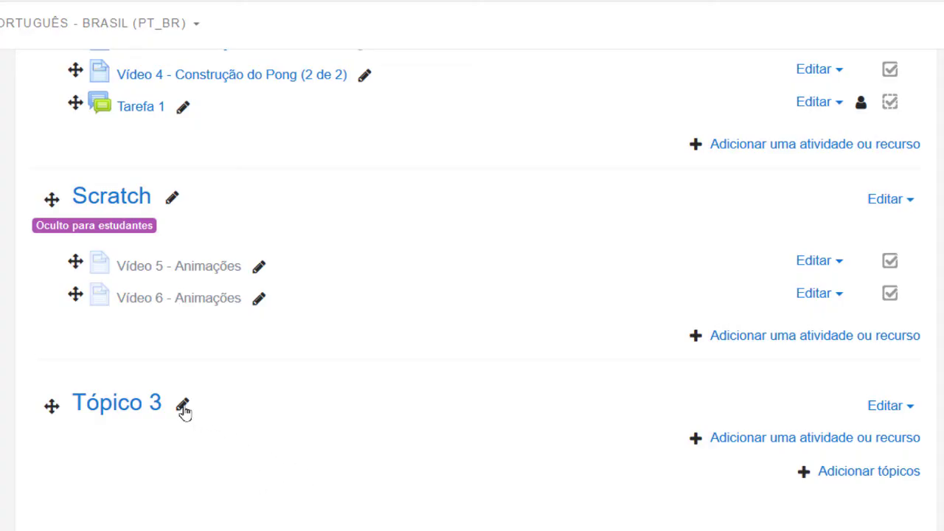
pyautogui.click(183, 408)
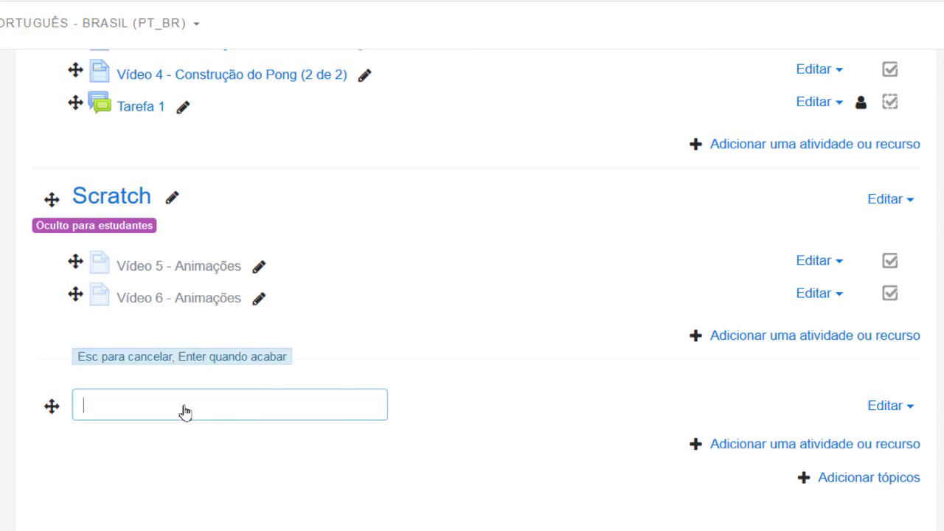
pyautogui.write('Redes Sociais')
pyautogui.press('Return')
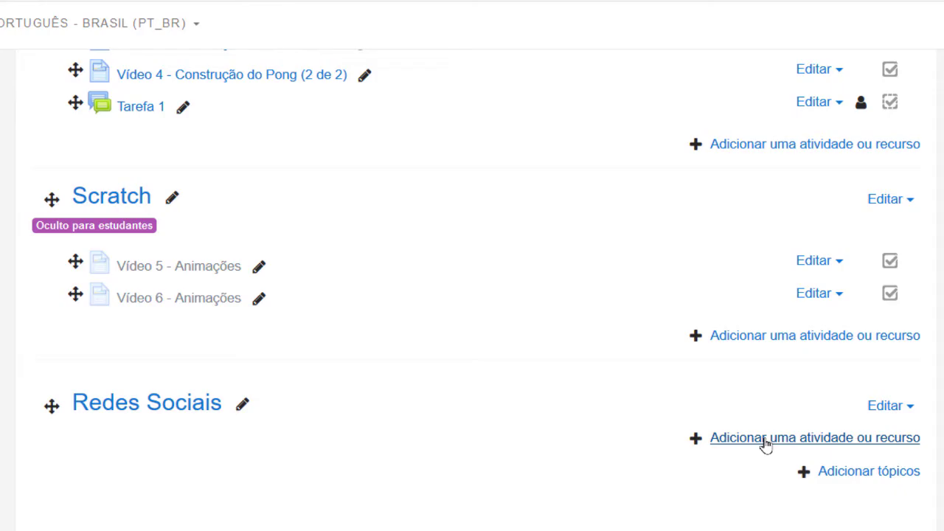
# - Add a new Arquivo resource to the Redes Sociais topic
pyautogui.click(765, 439)
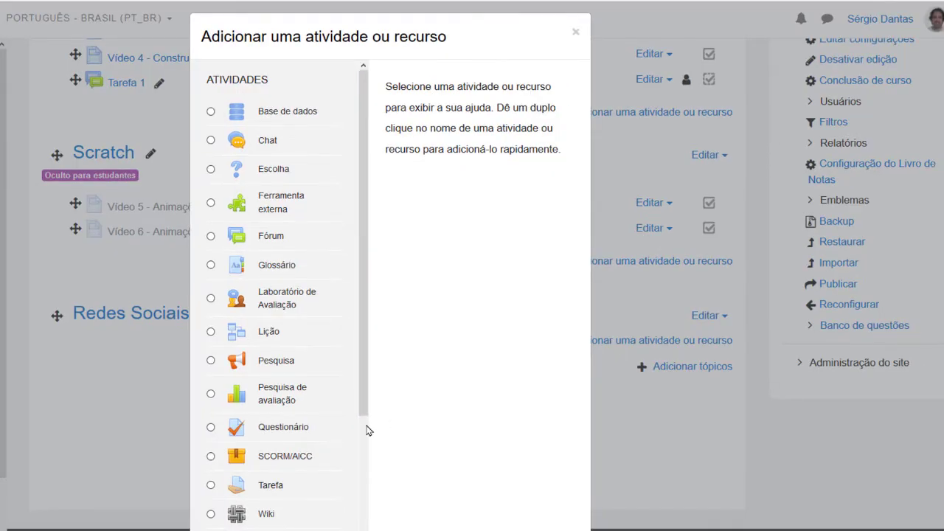
pyautogui.scroll(-3, 365, 457)
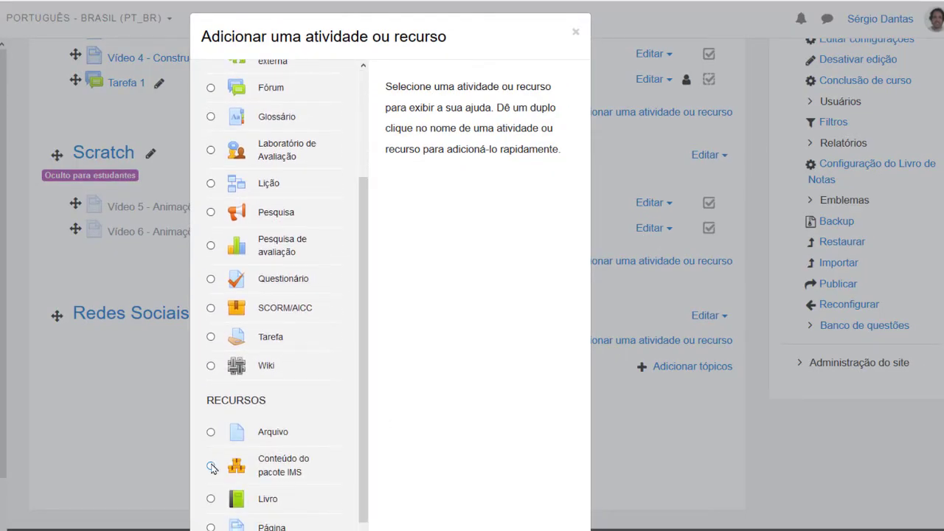
pyautogui.click(211, 431)
pyautogui.scroll(-1, 363, 477)
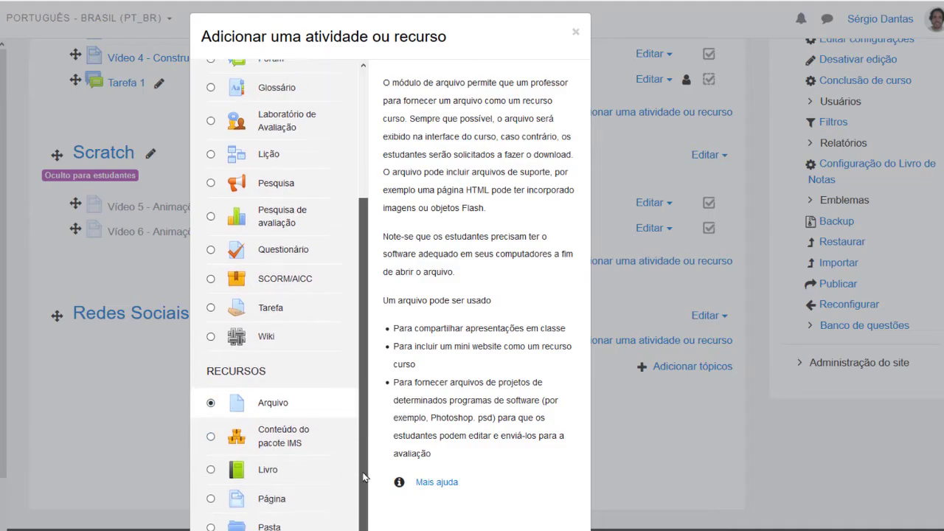
pyautogui.scroll(-1, 363, 477)
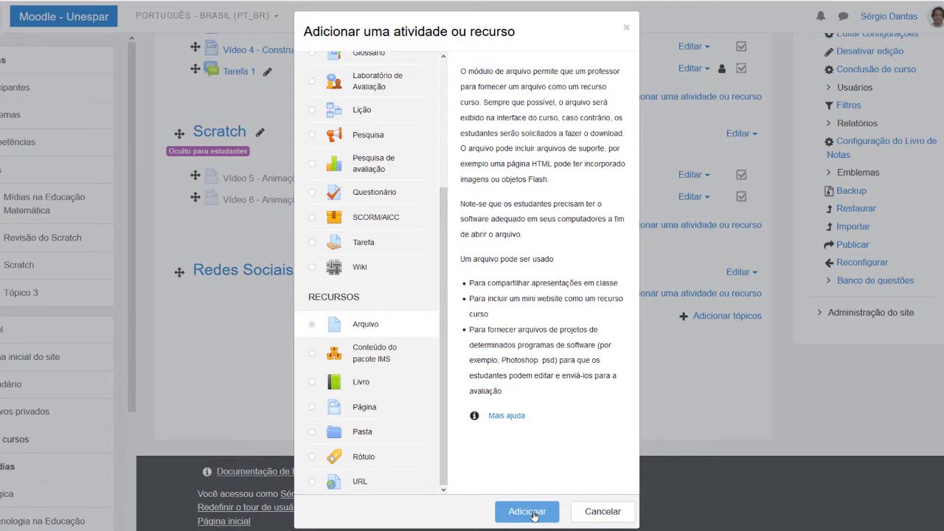
pyautogui.click(534, 514)
# - Name the file resource "Texto para discussão no Fórum", leaving its description empty
pyautogui.write('Text')
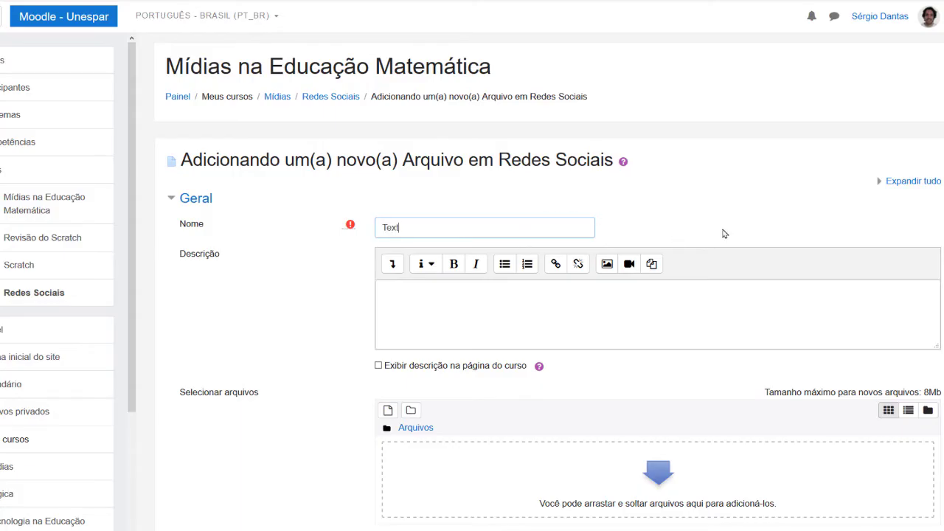
pyautogui.write('o para discussão no Fórum')
pyautogui.scroll(-1, 704, 255)
pyautogui.click(692, 259)
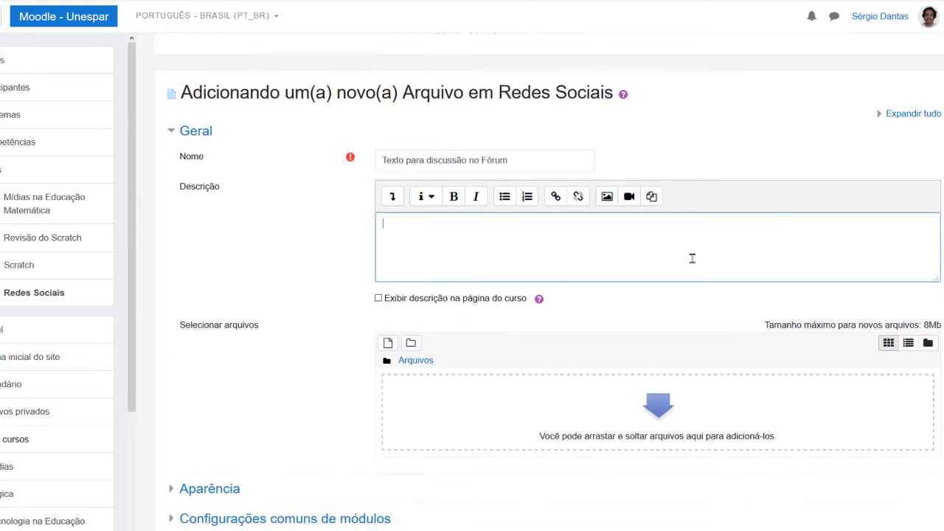
# - Upload "redes sociai poder e ensino.pdf" from the materiais folder as the resource's file
pyautogui.scroll(-2, 692, 259)
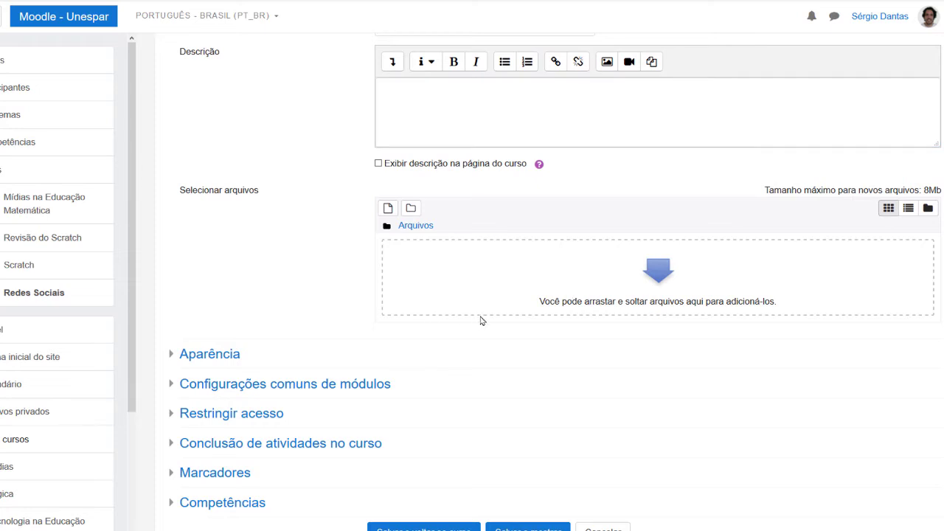
pyautogui.click(661, 283)
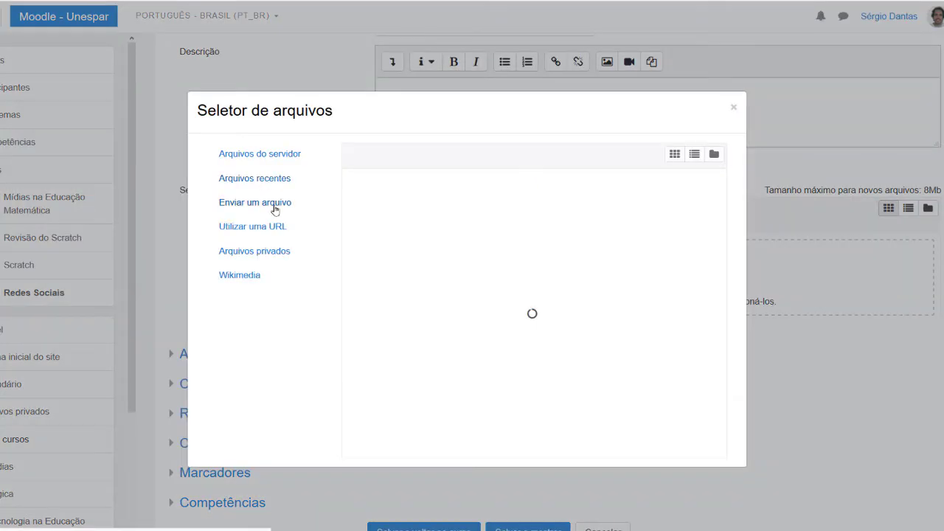
pyautogui.click(275, 210)
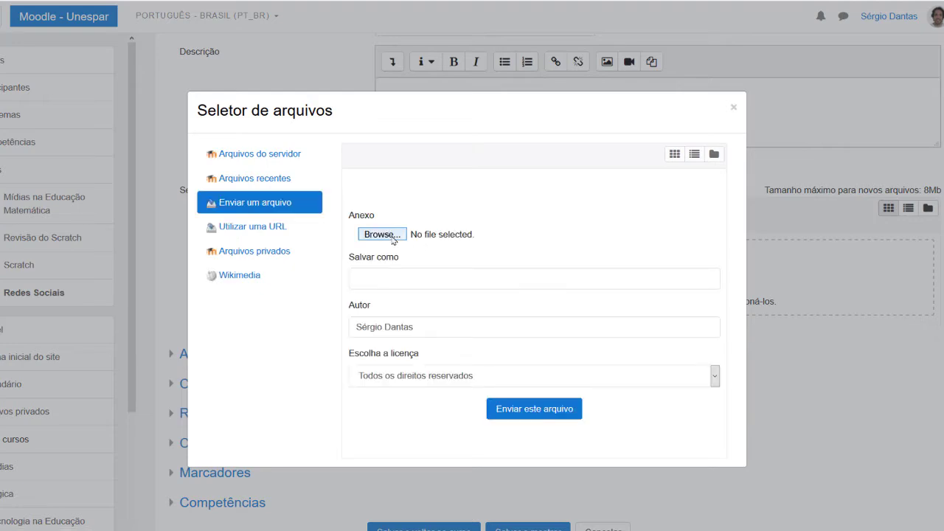
pyautogui.click(392, 238)
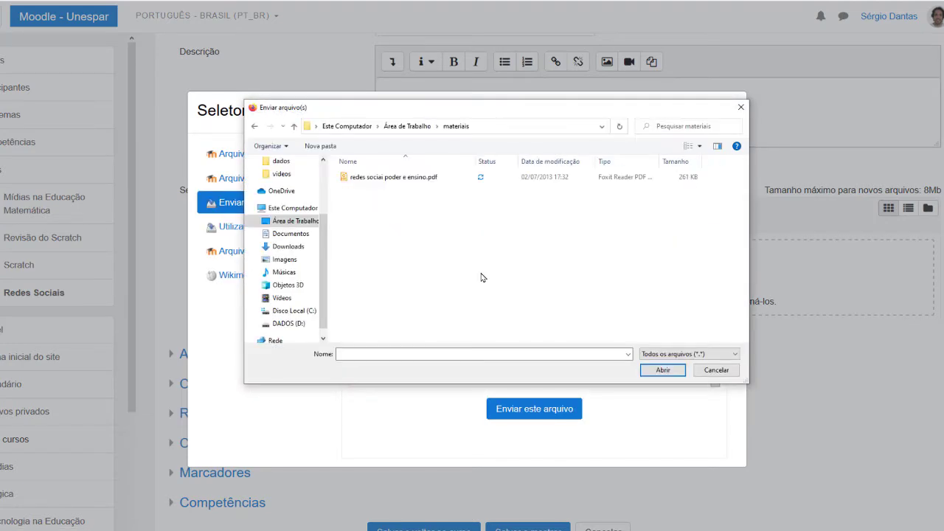
pyautogui.click(394, 179)
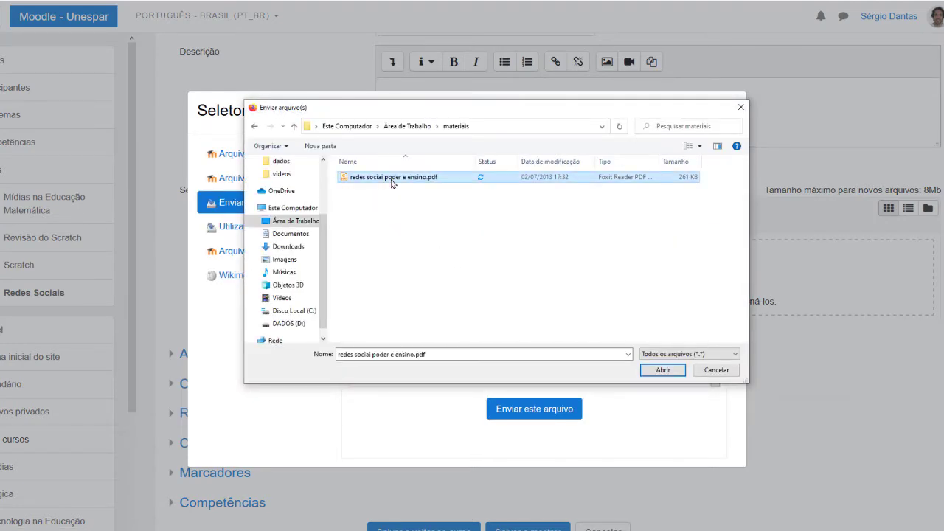
pyautogui.click(664, 371)
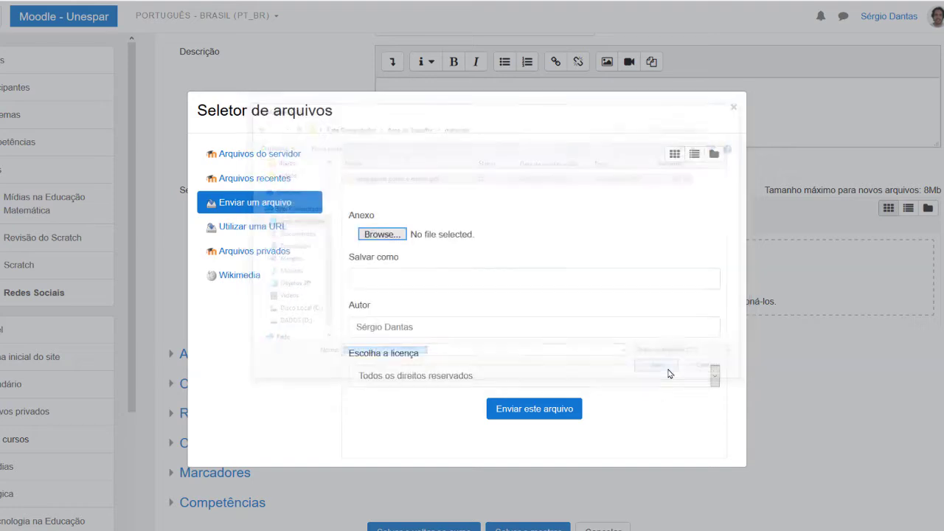
pyautogui.click(553, 411)
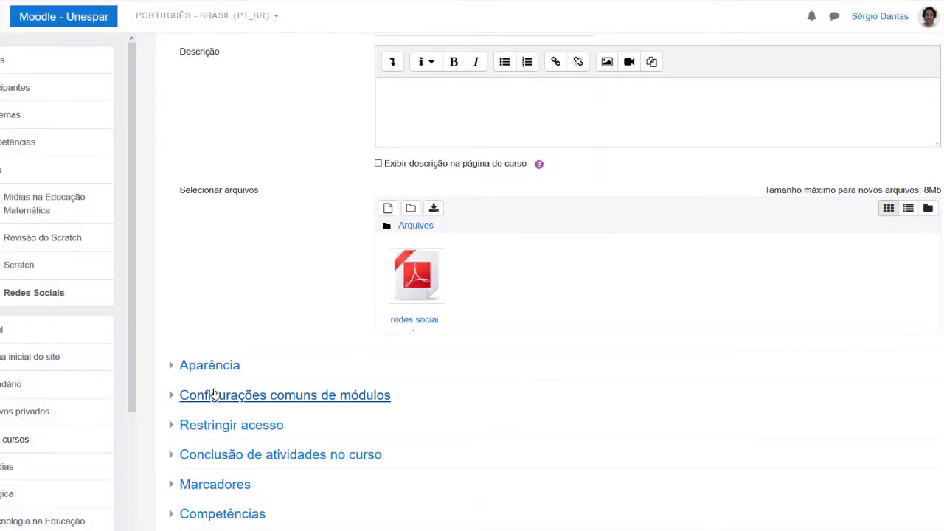
# - Set the file's display option to Embed, then save and show the resource
pyautogui.click(173, 366)
pyautogui.click(410, 396)
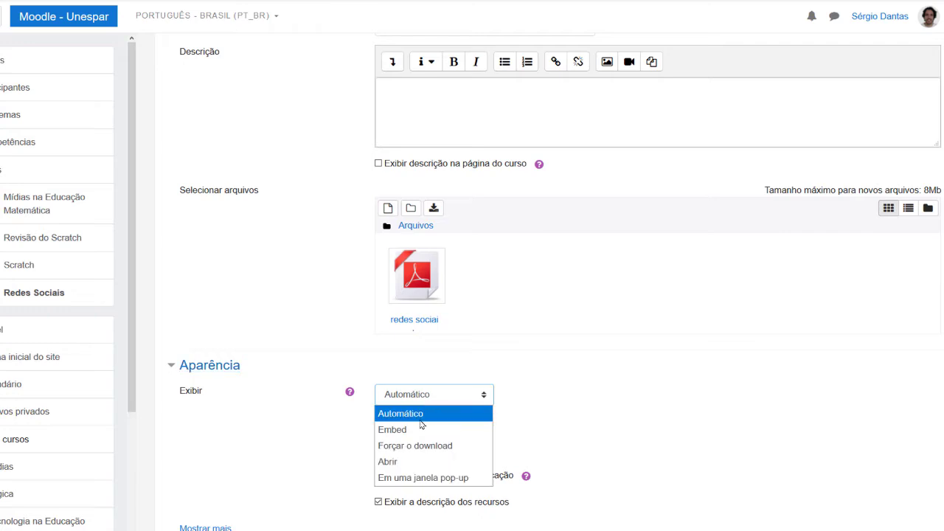
pyautogui.click(428, 428)
pyautogui.scroll(-5, 654, 418)
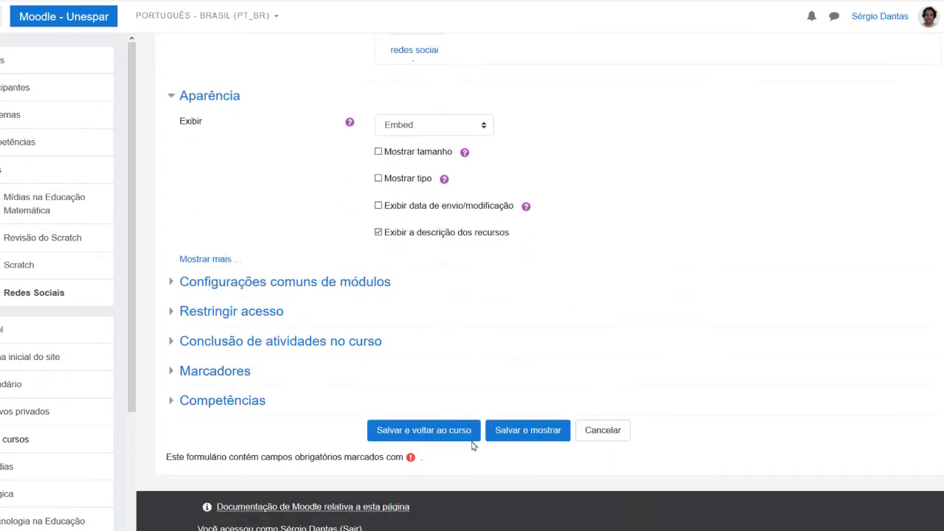
pyautogui.click(508, 436)
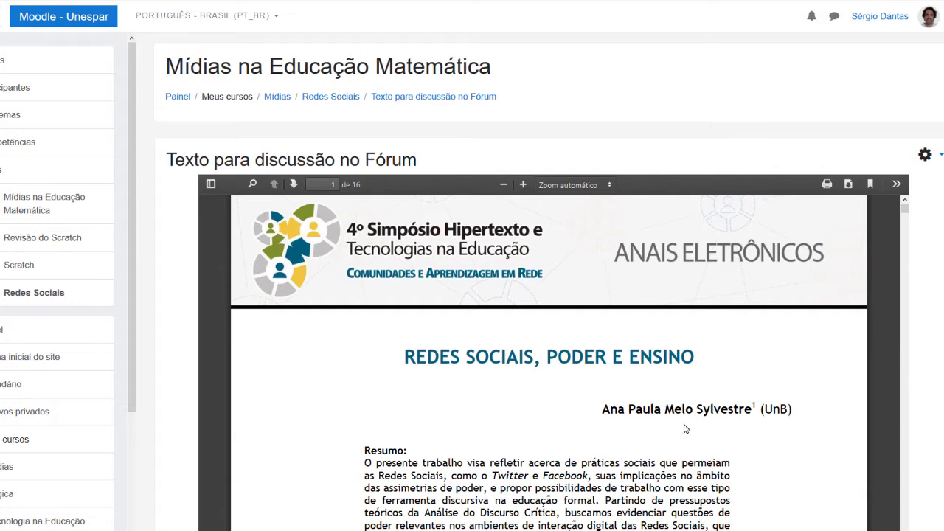
# - Return to the course's Redes Sociais topic and add a new Fórum activity to it
pyautogui.click(340, 104)
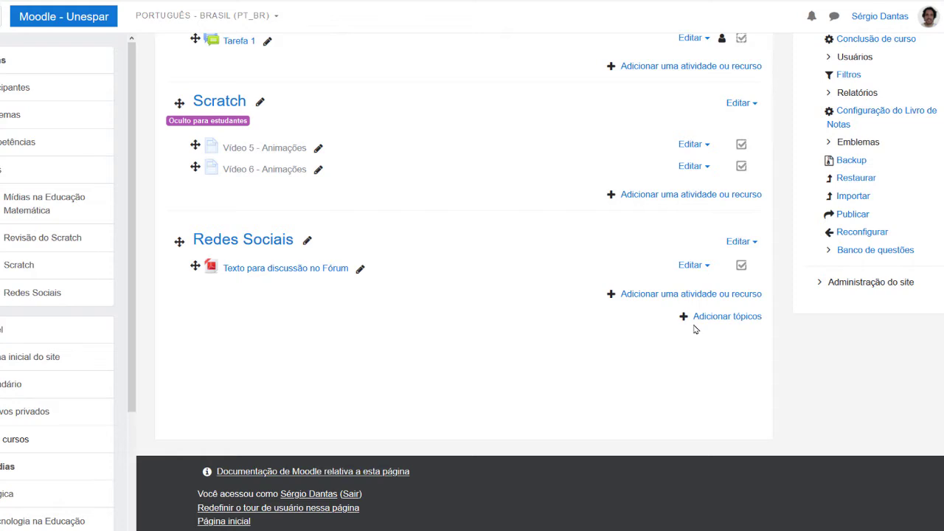
pyautogui.click(718, 294)
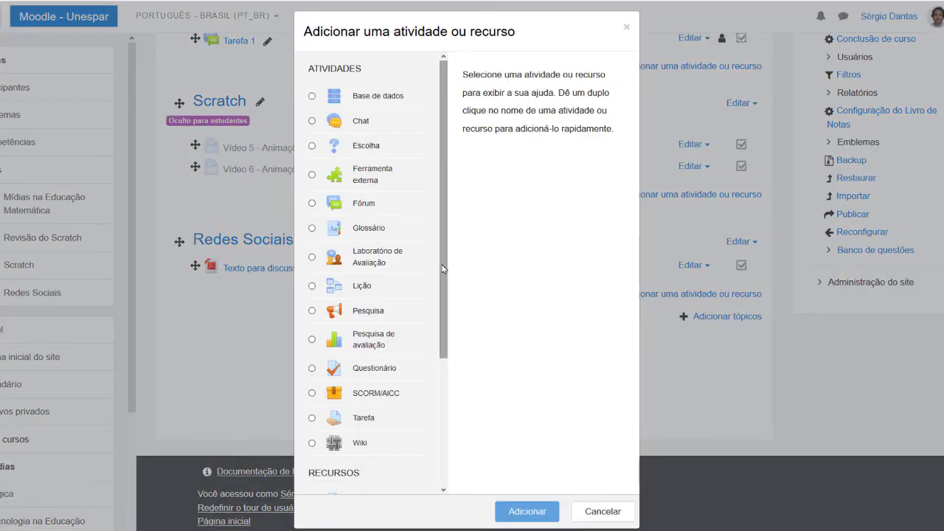
pyautogui.click(313, 204)
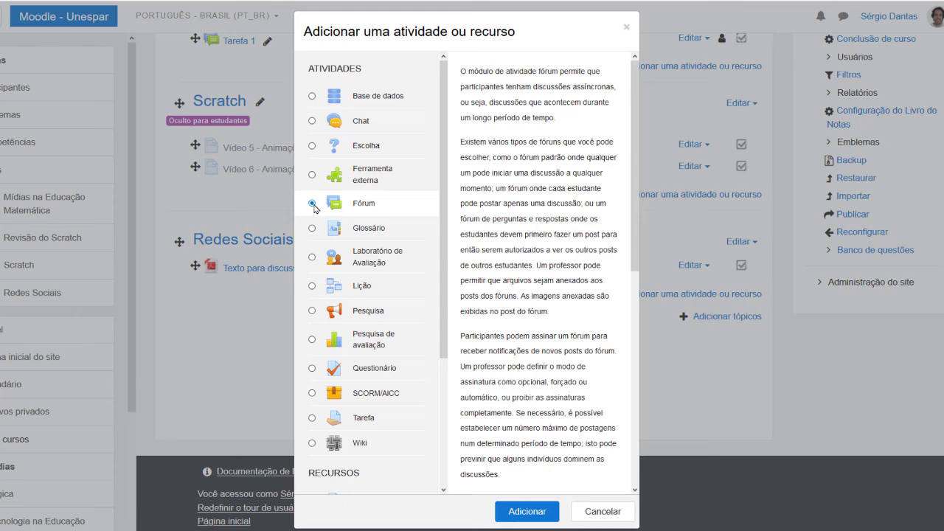
pyautogui.click(531, 512)
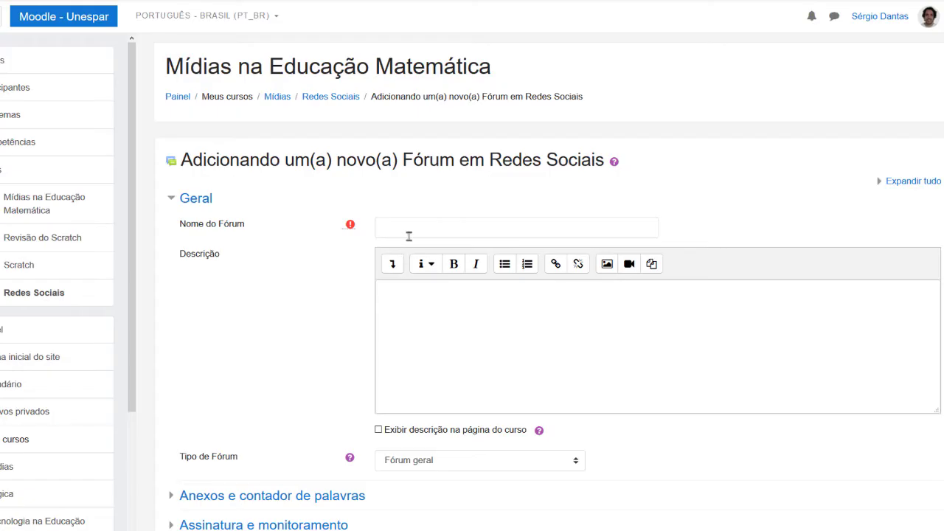
# - Name the forum "Fórum de discussão" and enlarge its description box downwards
pyautogui.click(413, 220)
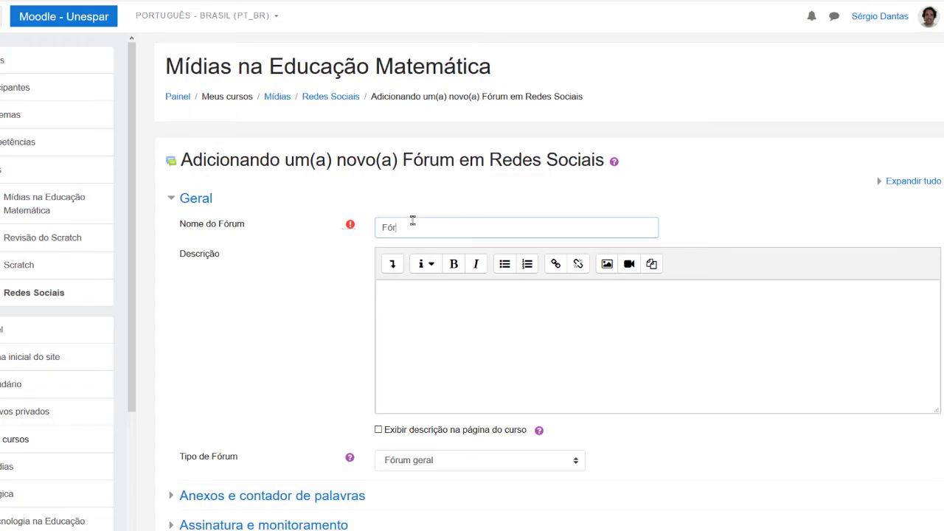
pyautogui.write('Fórum de discussão')
pyautogui.click(455, 317)
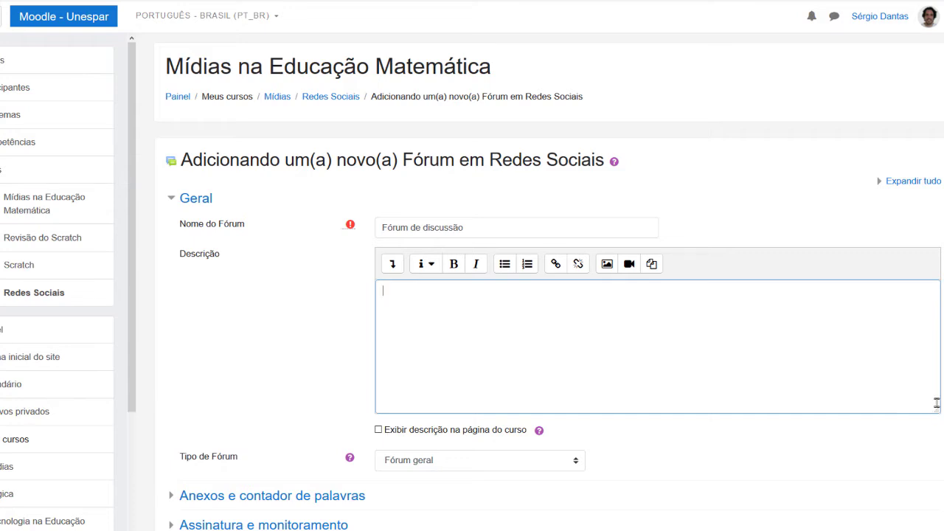
pyautogui.moveTo(937, 408); pyautogui.dragTo(871, 503)
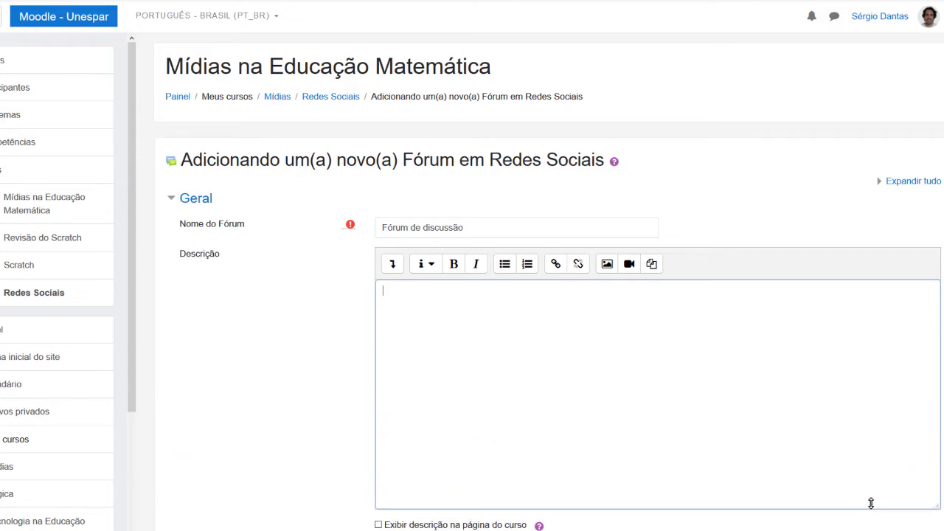
pyautogui.scroll(-3, 856, 479)
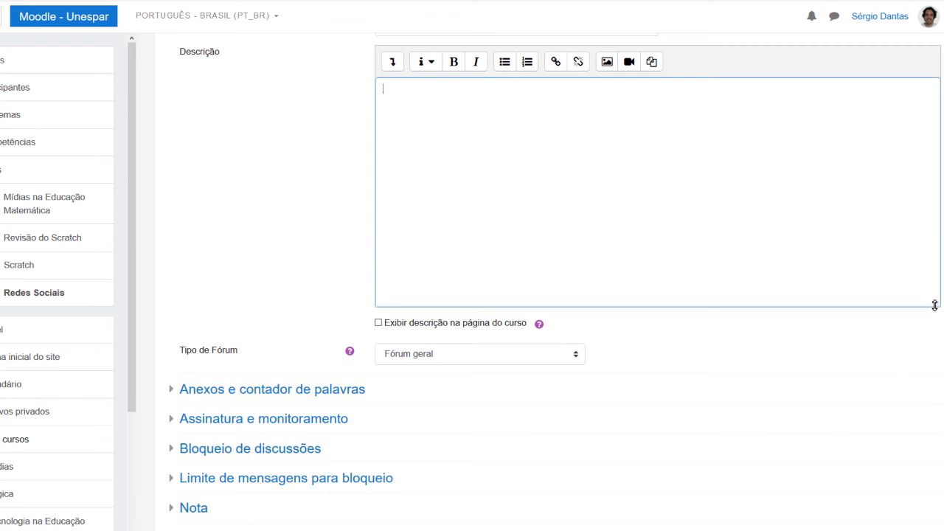
pyautogui.moveTo(935, 306); pyautogui.dragTo(932, 442)
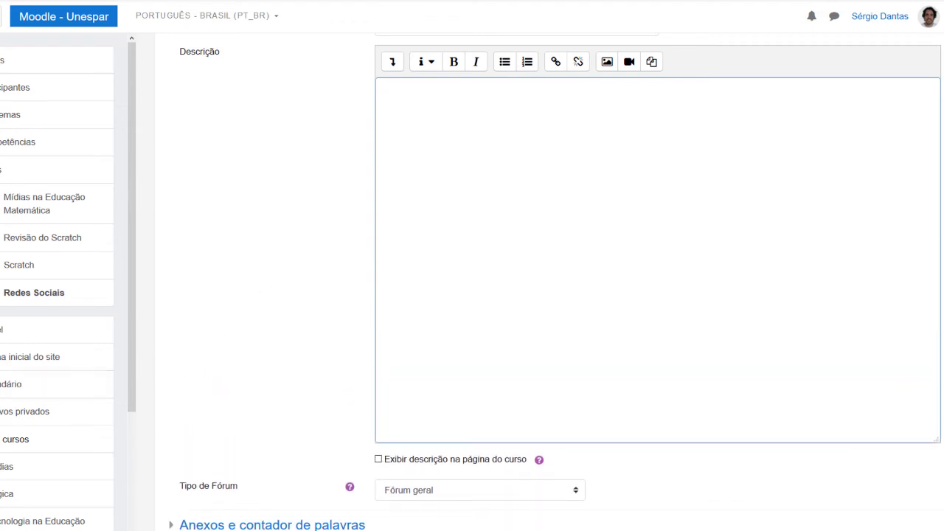
# - Enter the Redes Sociais assignment as forum description, with Parte 1 due 24 de março de 2020 and Parte 2 due 27 de março de 2020, both 23h59min
pyautogui.click(302, 376)
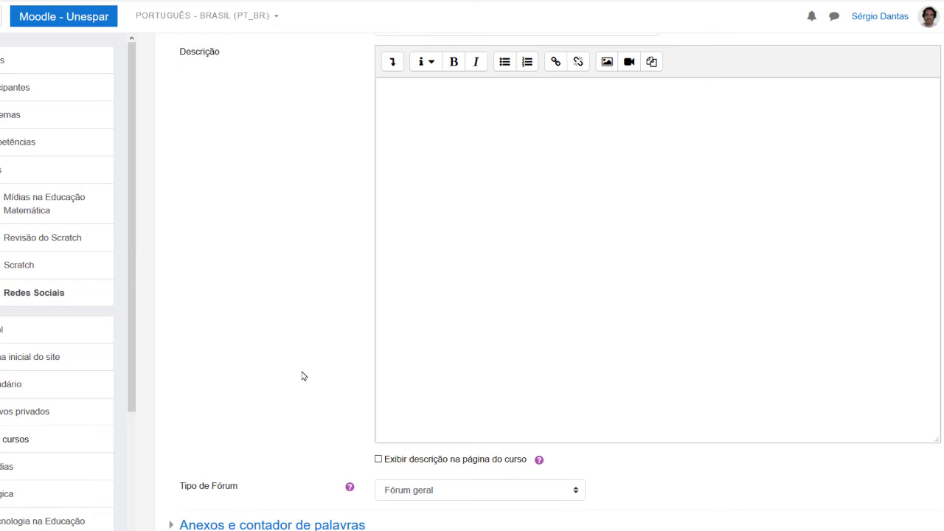
pyautogui.click(457, 102)
pyautogui.write('O tema dessa semana de estudos é Redes Sociais. O texto de título Redes Sociais, Poder e Ensino de Ana Paula Melo Sylvestre da UNB apresenta uma discussão de cunho político e formativo sobre o tema Redes Sociais e Educação. A sua tarefa nessa semana será trazer o debate para uma dimensão mais específica da Educação Matemática. Para isso, você deve realizar as partes 1 e 2 descritas abaixo:  Parte 1 Faça uma pesquisa no Google Acadêmico, ou em um repositório de artigos científicos ou em sites de revistas científicas com o objetivo de encontrar um texto que trate da utilização de mídias sociais, redes sociais ou softwares sociais no ensino/aprendizagem de Matemática. Em seguida, faça uma postagem com uma análise sobre o texto que você escolheu. Não esqueça de anexar o texto em sua postagem. Prazo: até 24 de março de 2020 às 23h59min  Parte 2 Interaja com dois colegas de curso a partir das postagens que eles realizaram. Faça perguntas, problematize o que ele escreveu, amplie com outras ideias, sugira complementos... Prazo: até 27 de março de 2020 às 23h59min')
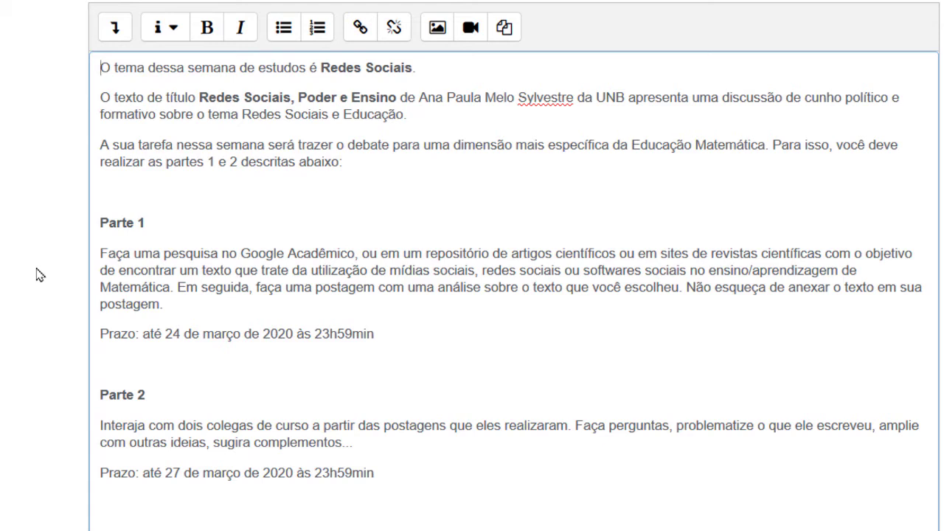
# - Remove the blank line above the Parte 1 heading in the forum description
pyautogui.click(156, 186)
pyautogui.press('Delete')
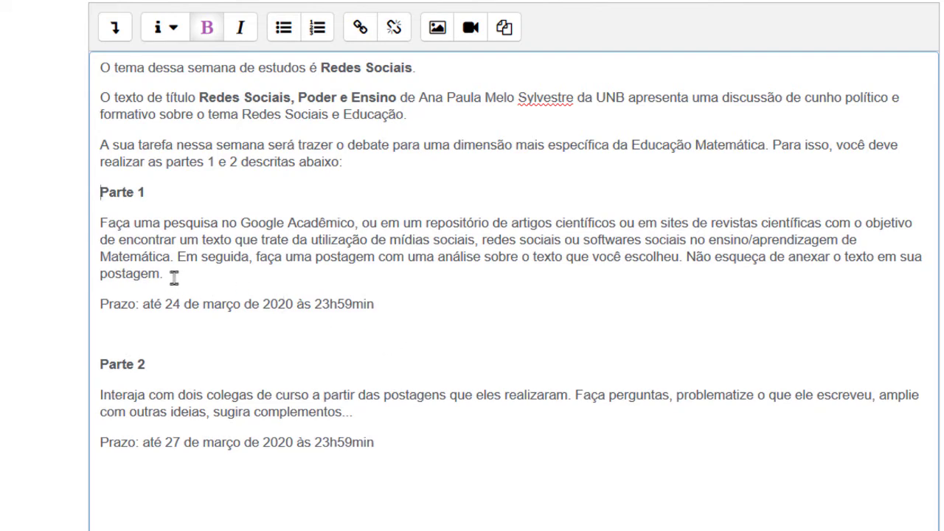
# - Review the forum description's Parte 1 and Parte 2 instructions, their deadlines and the title of the assigned text
pyautogui.moveTo(167, 278); pyautogui.dragTo(94, 230)
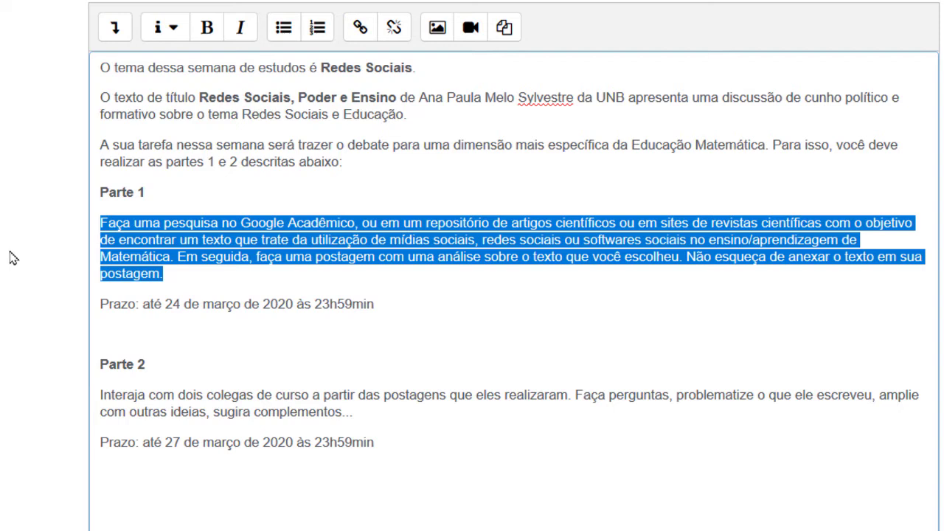
pyautogui.click(692, 286)
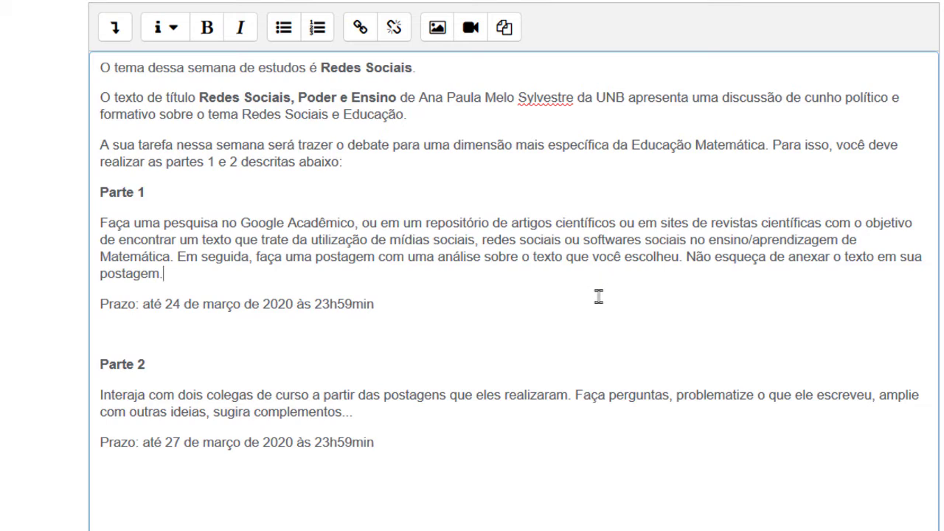
pyautogui.moveTo(381, 307); pyautogui.dragTo(139, 307)
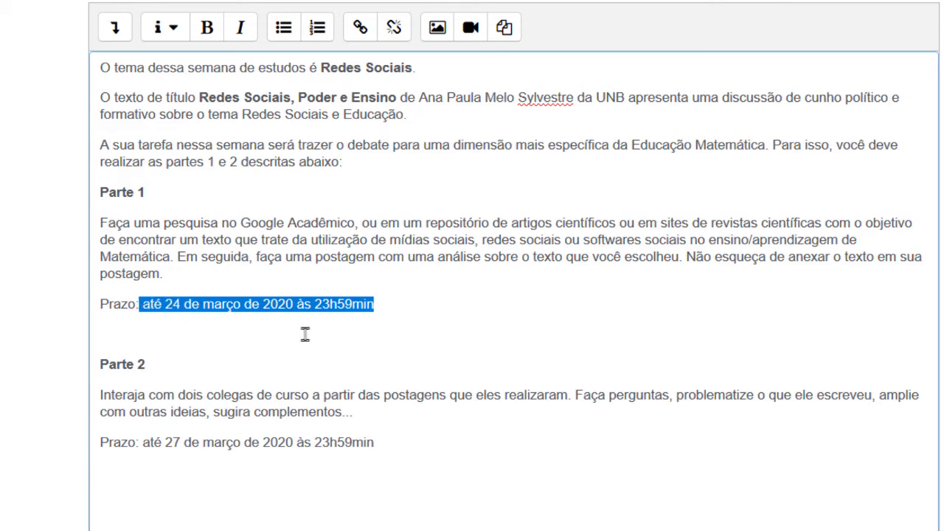
pyautogui.click(180, 372)
pyautogui.scroll(-2, 178, 376)
pyautogui.scroll(-2, 178, 378)
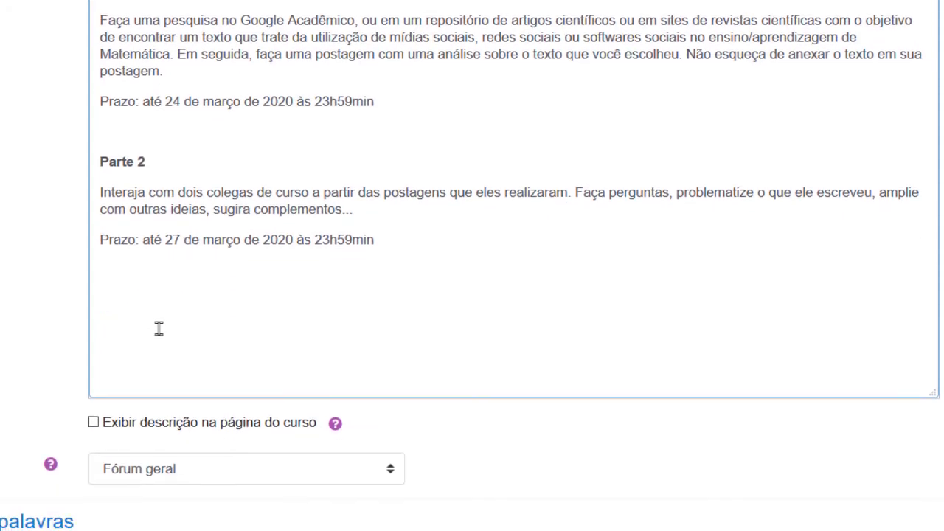
pyautogui.moveTo(362, 214); pyautogui.dragTo(100, 194)
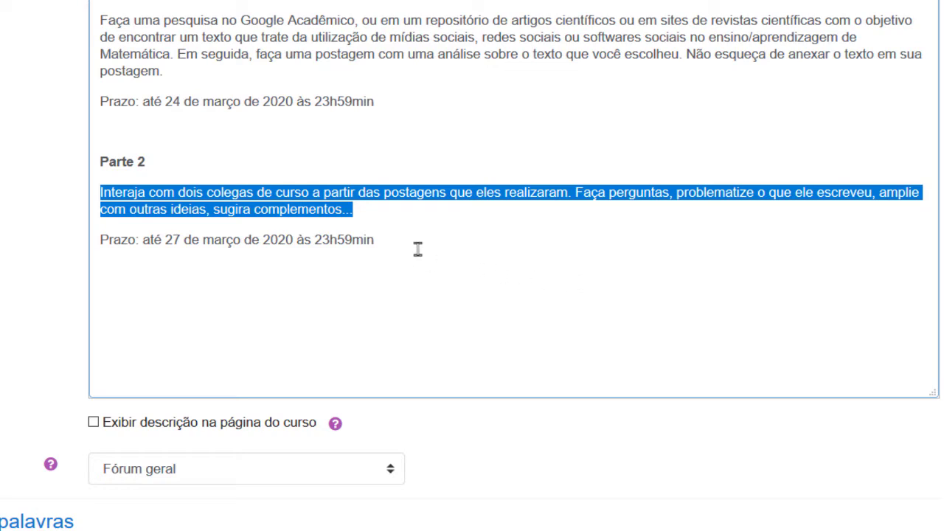
pyautogui.moveTo(388, 244); pyautogui.dragTo(97, 246)
pyautogui.scroll(3, 45, 256)
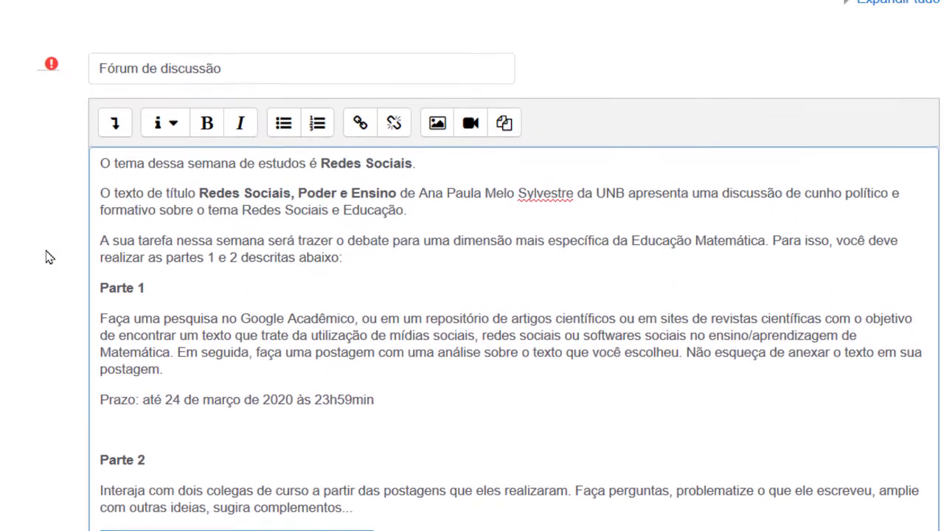
pyautogui.scroll(-1, 45, 257)
pyautogui.scroll(2, 46, 257)
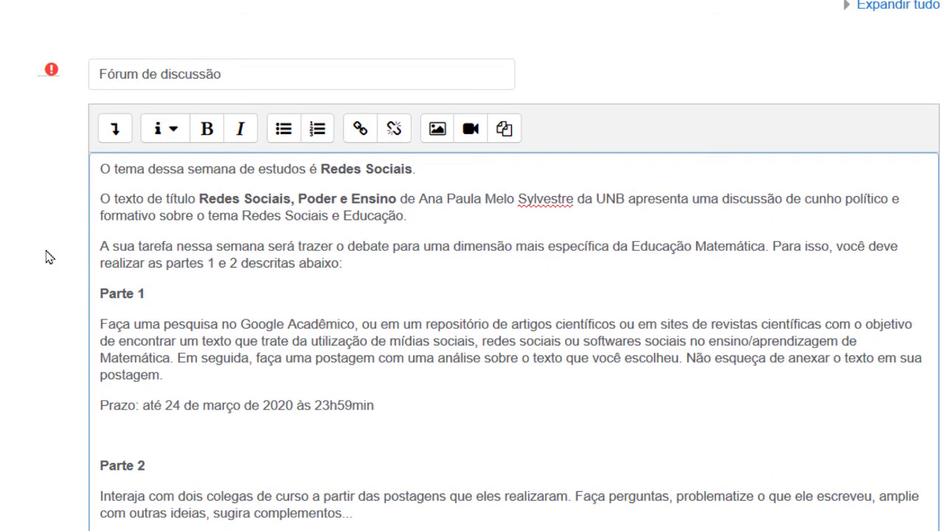
pyautogui.click(53, 295)
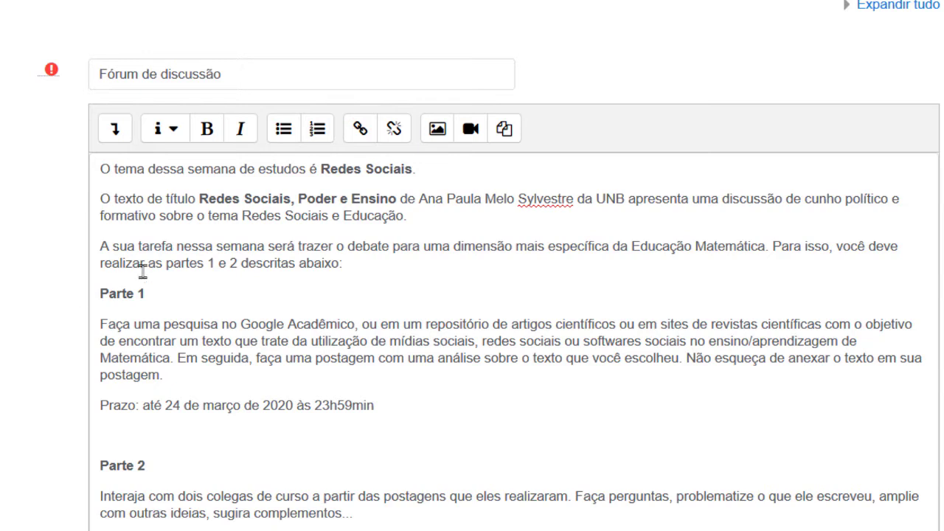
pyautogui.moveTo(396, 199); pyautogui.dragTo(198, 201)
pyautogui.click(276, 478)
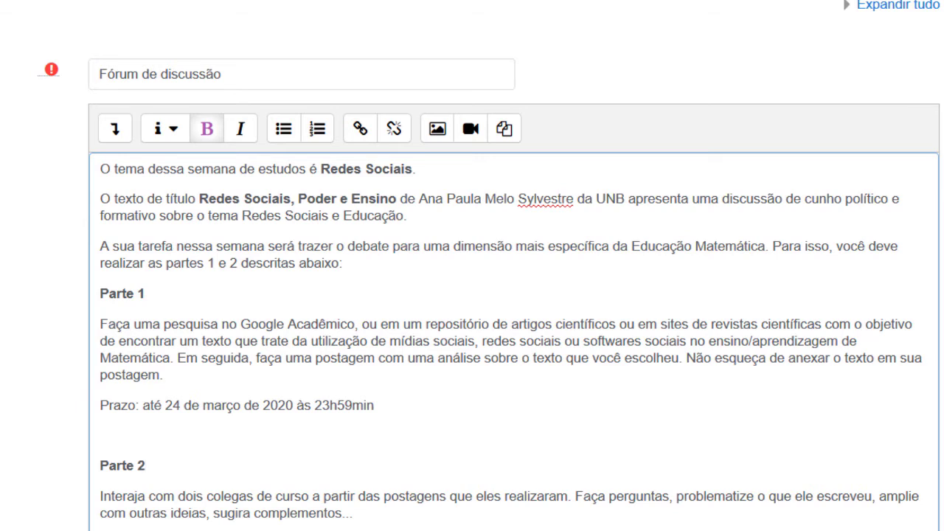
pyautogui.moveTo(271, 524); pyautogui.dragTo(74, 463)
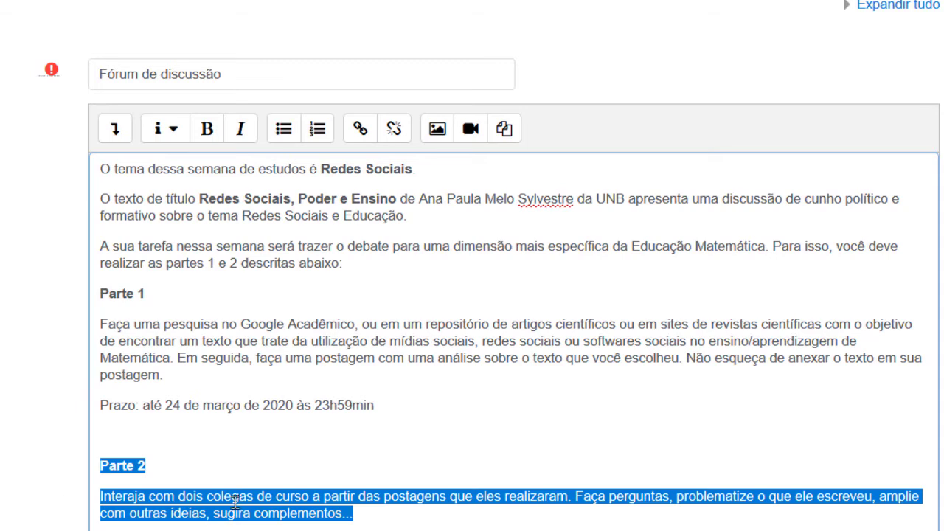
pyautogui.click(274, 447)
# - Review the available forum types and keep Fórum geral selected
pyautogui.scroll(-3, 274, 448)
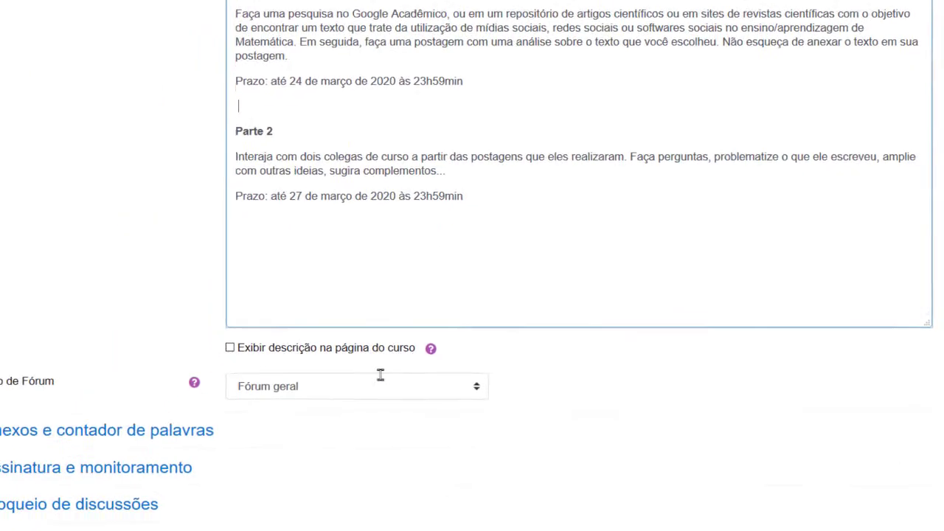
pyautogui.click(501, 295)
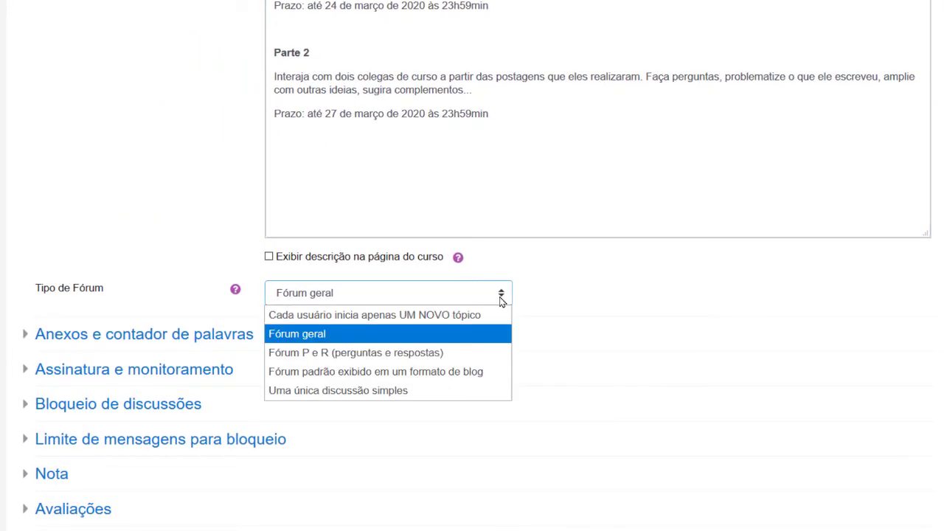
pyautogui.click(481, 345)
# - Enable the expected completion date in the forum's activity completion settings and set it to 27 março 2020
pyautogui.scroll(-3, 464, 369)
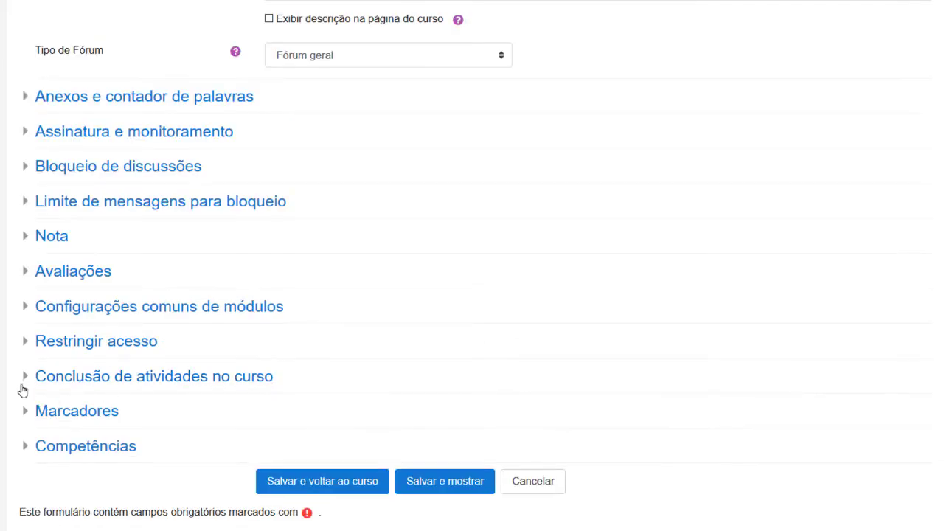
pyautogui.click(27, 377)
pyautogui.scroll(-2, 30, 379)
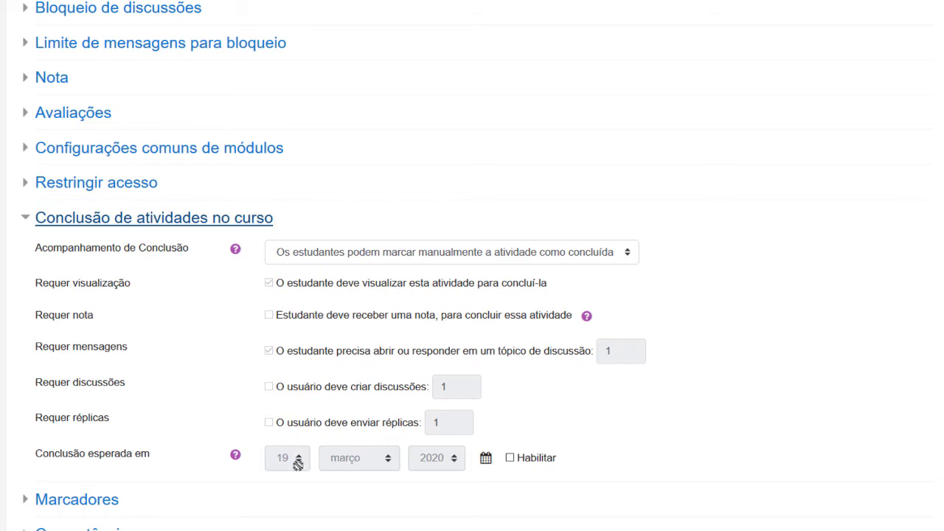
pyautogui.click(509, 458)
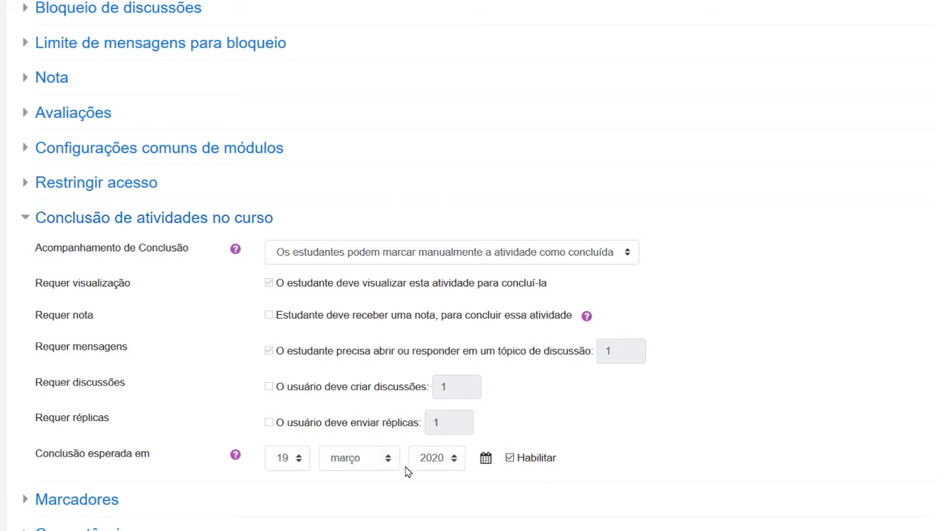
pyautogui.click(297, 461)
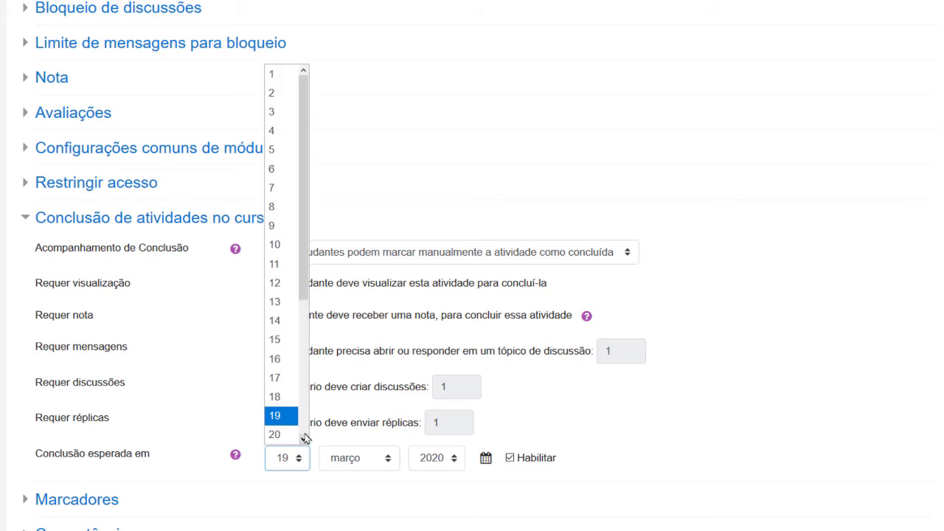
pyautogui.scroll(-3, 295, 375)
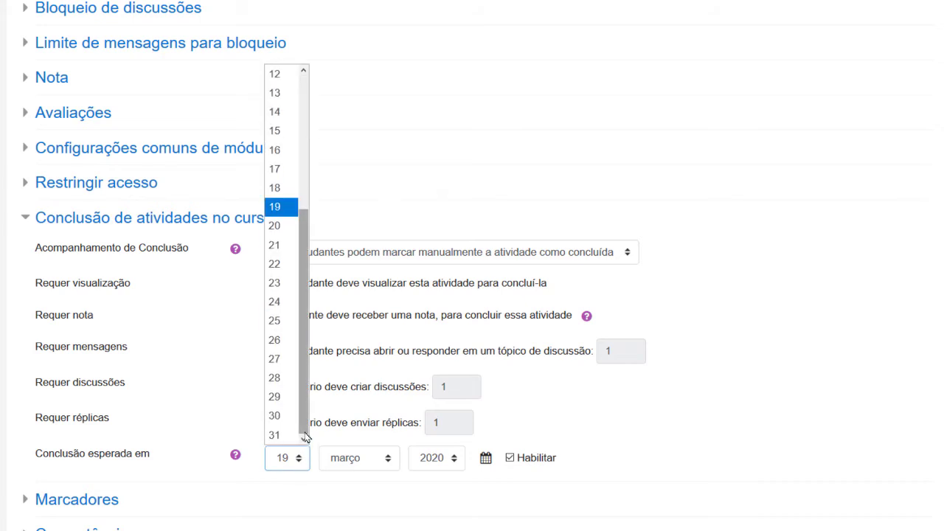
pyautogui.click(274, 360)
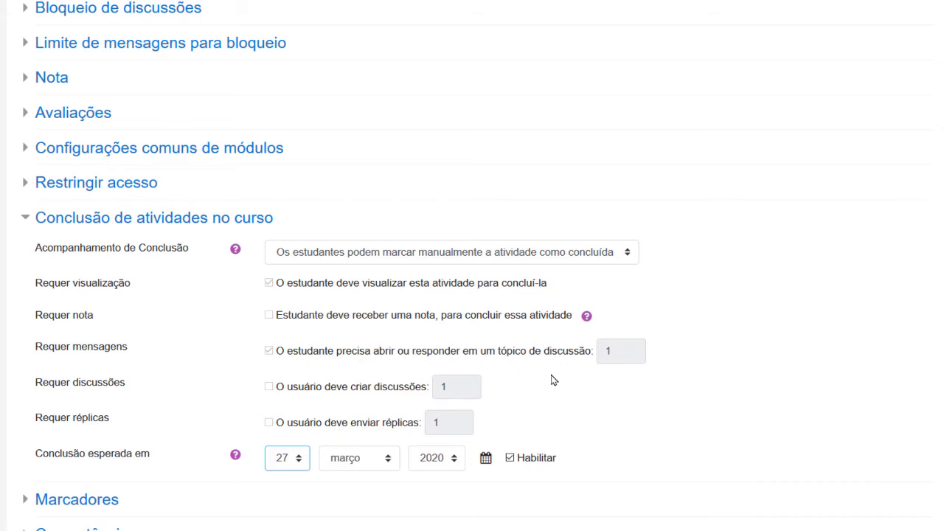
# - Set the completion tracking to "Mostrar atividade como concluída quando as condições forem satisfeitas"
pyautogui.click(269, 386)
pyautogui.click(269, 386)
pyautogui.click(269, 423)
pyautogui.click(269, 422)
pyautogui.click(628, 253)
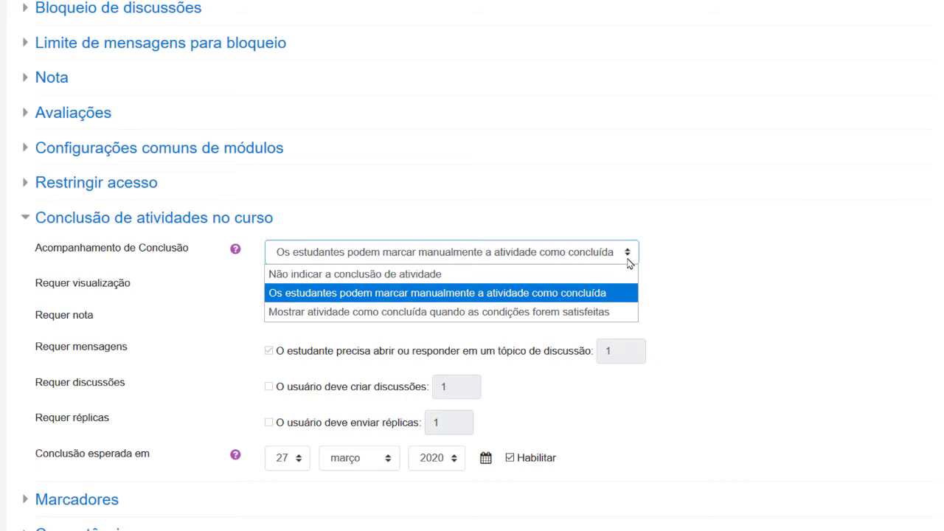
pyautogui.click(609, 314)
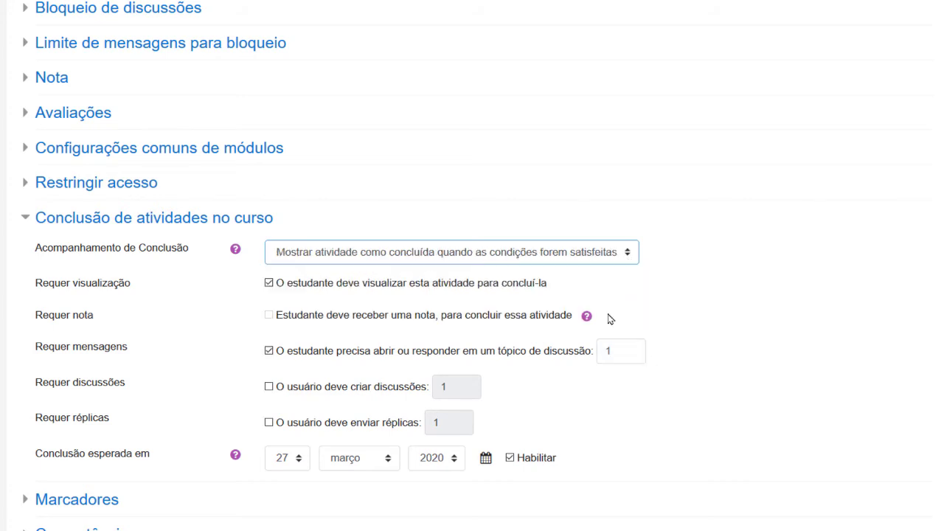
pyautogui.click(269, 354)
pyautogui.click(269, 353)
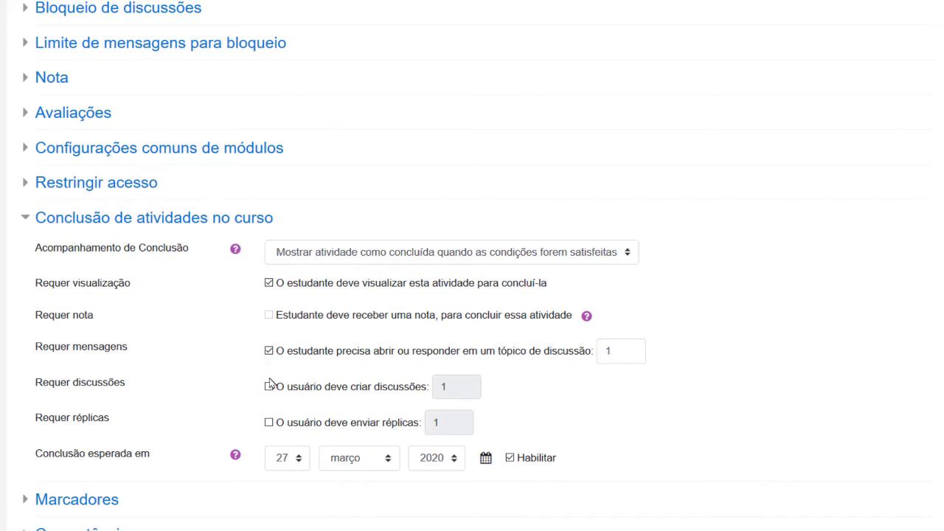
pyautogui.click(270, 388)
pyautogui.click(269, 388)
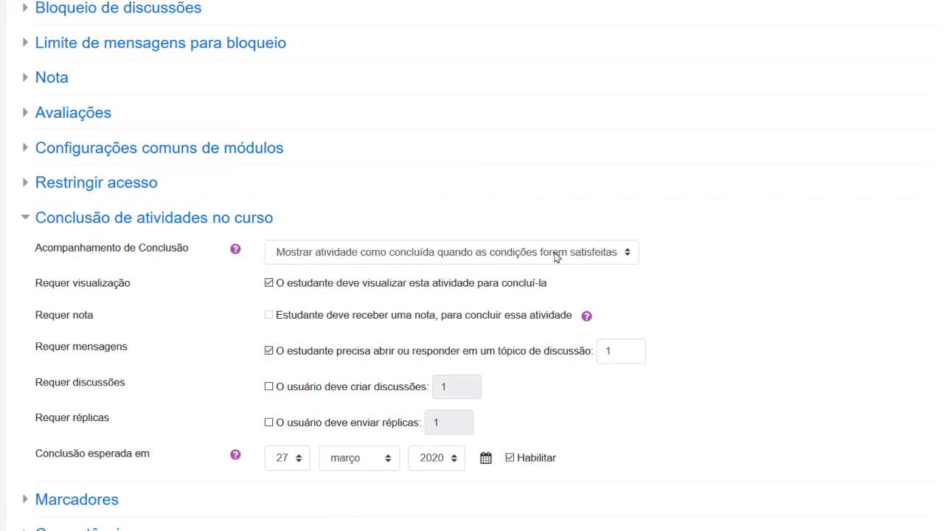
pyautogui.click(629, 254)
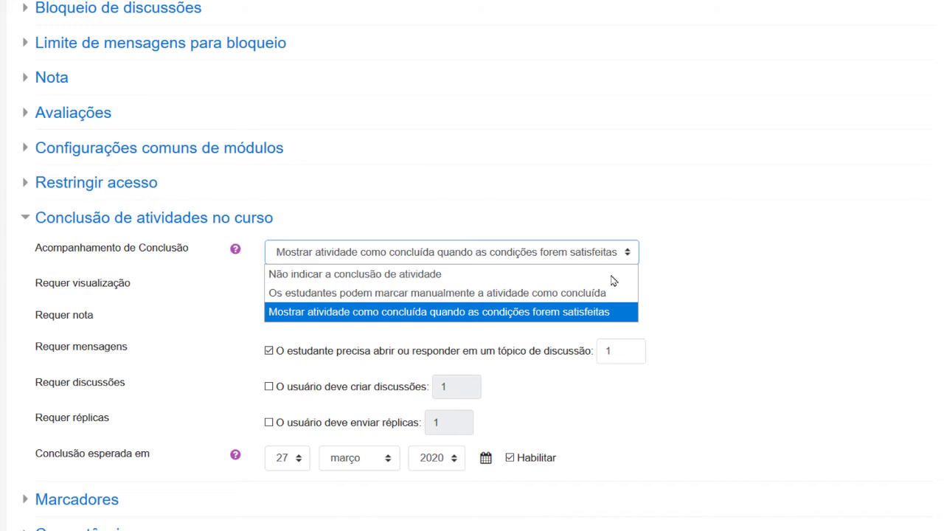
pyautogui.click(590, 312)
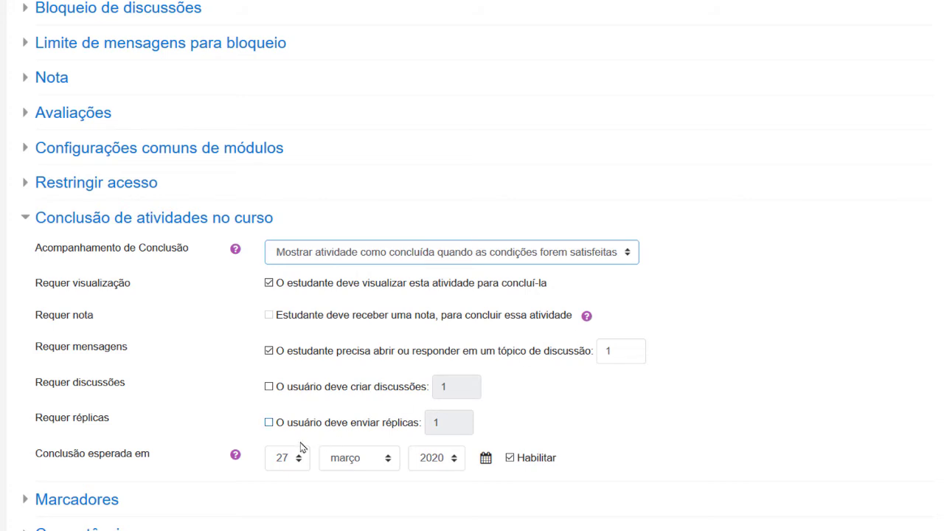
# - Require students to send 2 replies and create 1 discussion to complete the forum activity
pyautogui.click(269, 423)
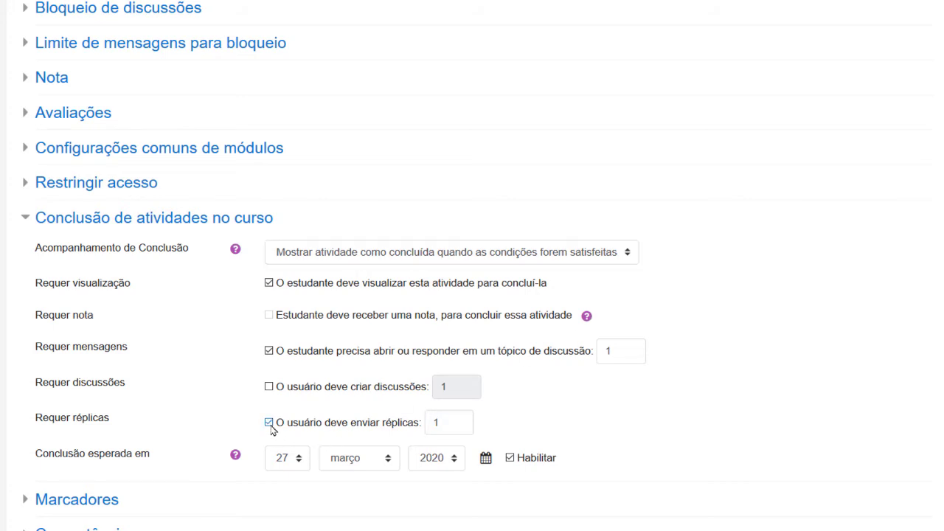
pyautogui.doubleClick(441, 421)
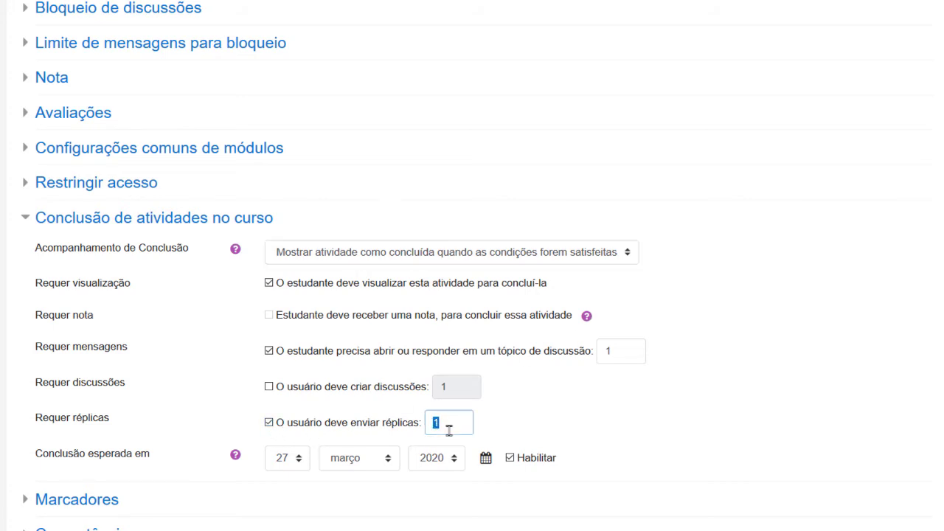
pyautogui.write('2')
pyautogui.click(269, 388)
pyautogui.doubleClick(441, 386)
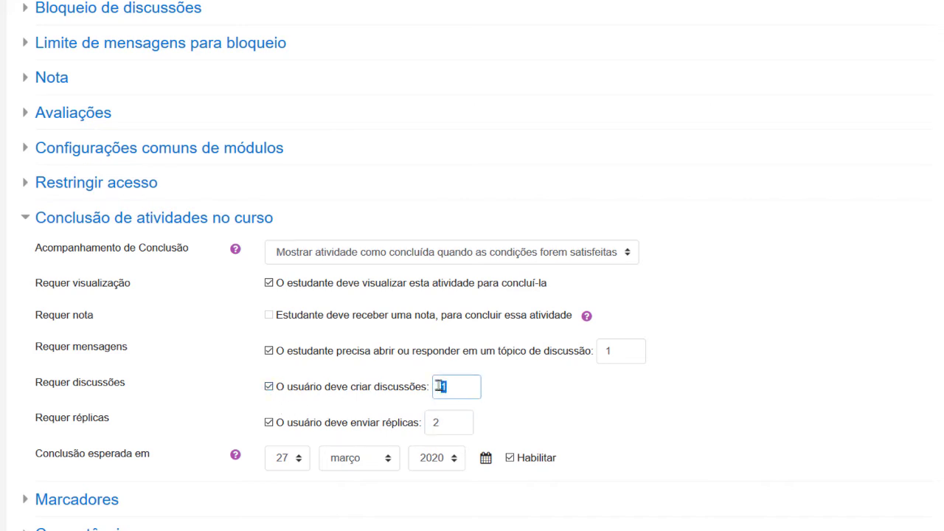
pyautogui.click(503, 396)
# - Set the required number of messages for completion to 2, then save and show the forum
pyautogui.doubleClick(612, 351)
pyautogui.write('2')
pyautogui.click(688, 441)
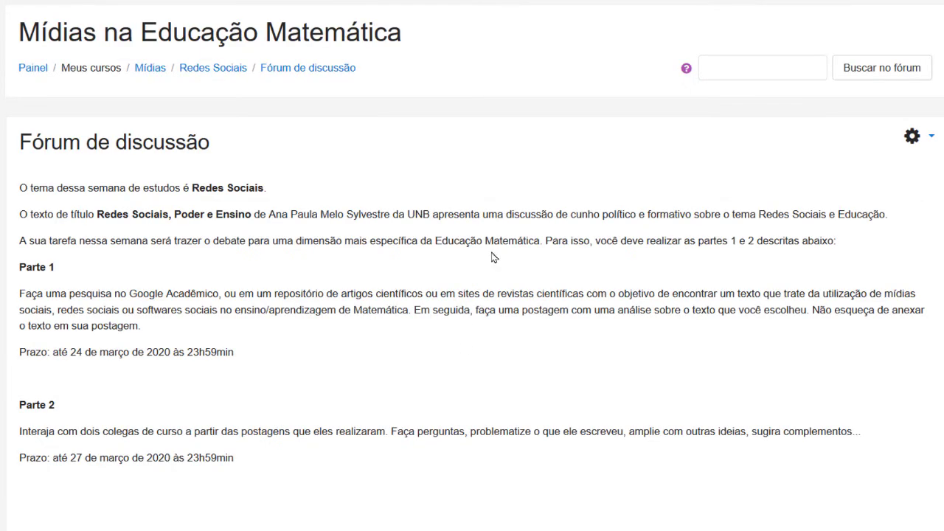
# - Look over the saved forum page, then return to the course's Redes Sociais topic and turn off course editing
pyautogui.scroll(-2, 235, 509)
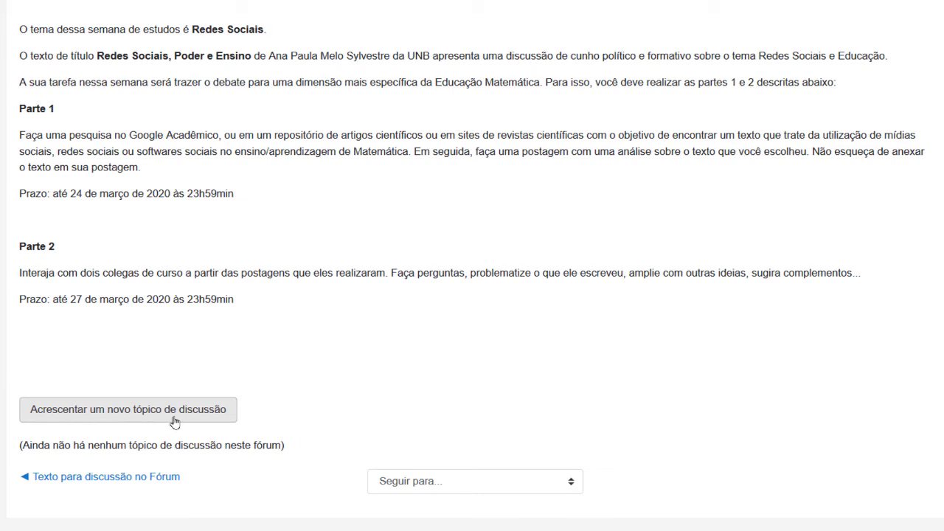
pyautogui.scroll(1, 398, 295)
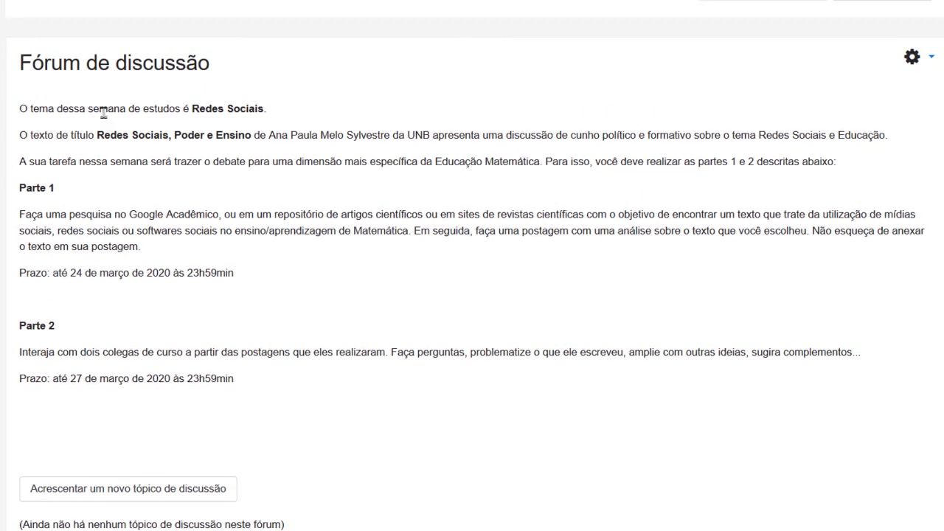
pyautogui.scroll(-1, 271, 422)
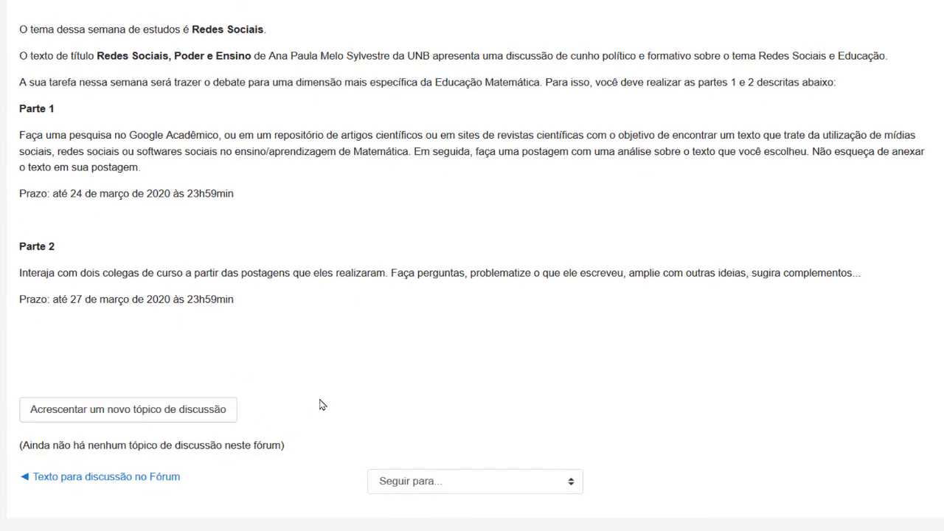
pyautogui.scroll(2, 322, 405)
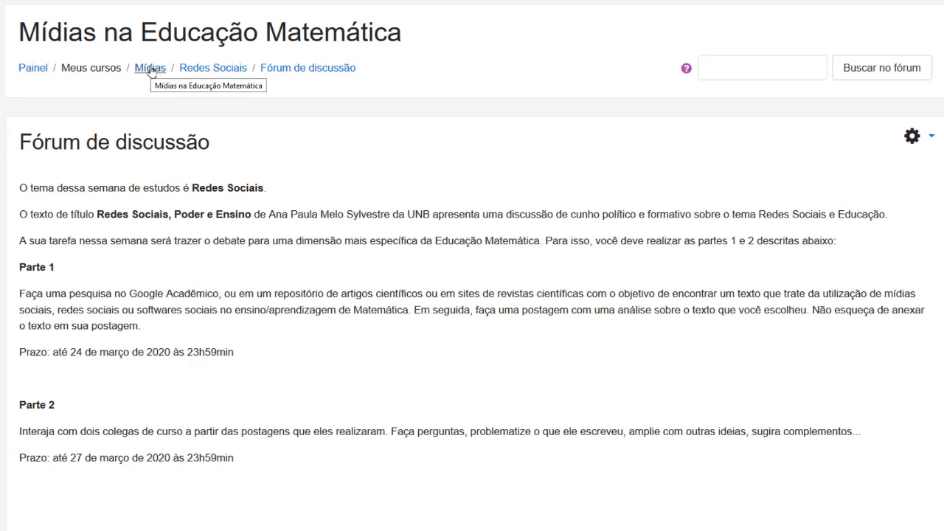
pyautogui.click(203, 74)
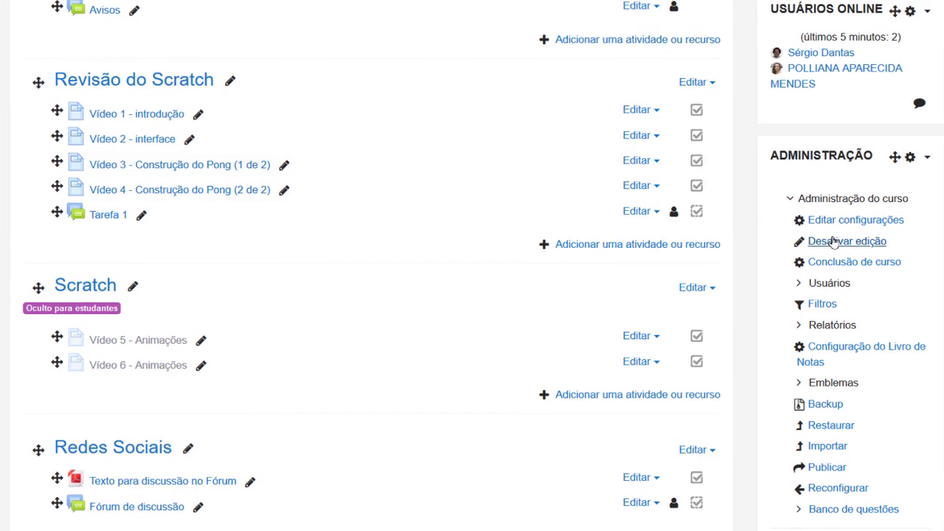
pyautogui.click(834, 242)
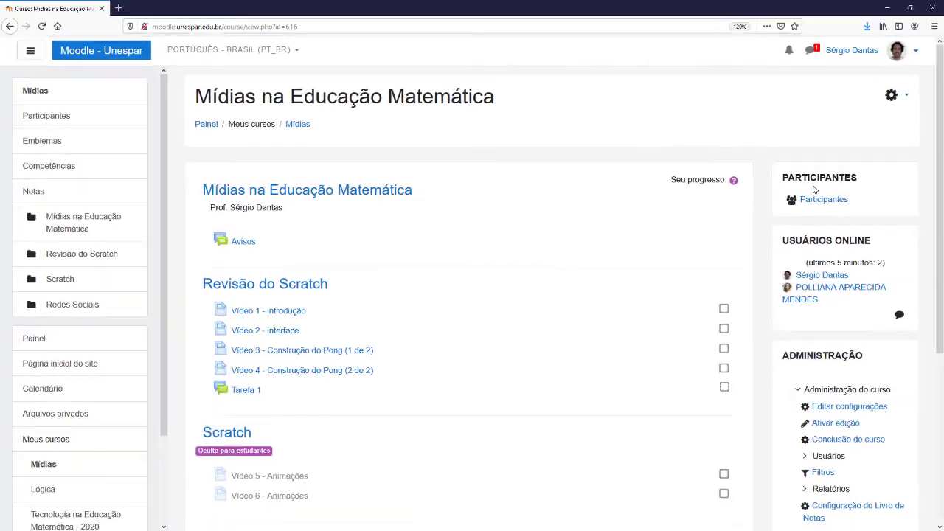
# - Turn on course editing, then highlight the Redes Sociais topic and hide it from students
pyautogui.click(904, 96)
pyautogui.click(821, 143)
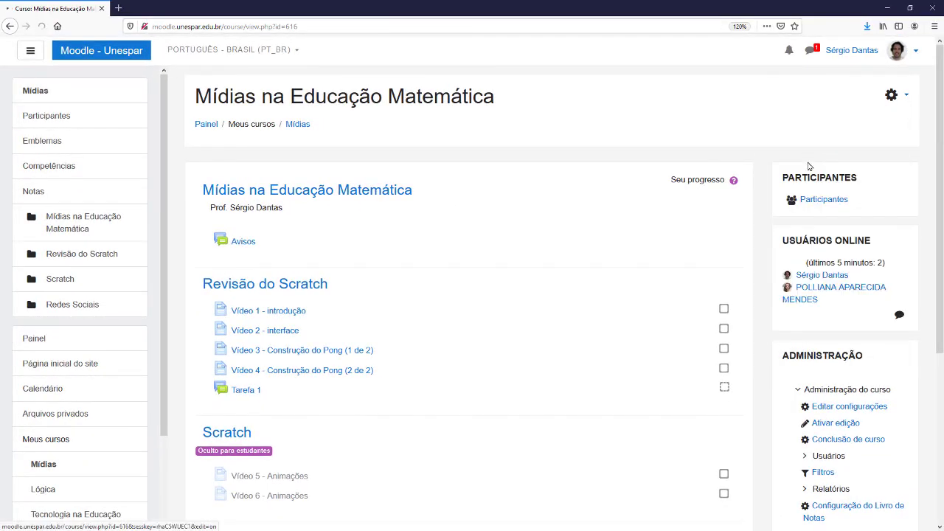
pyautogui.scroll(-5, 647, 346)
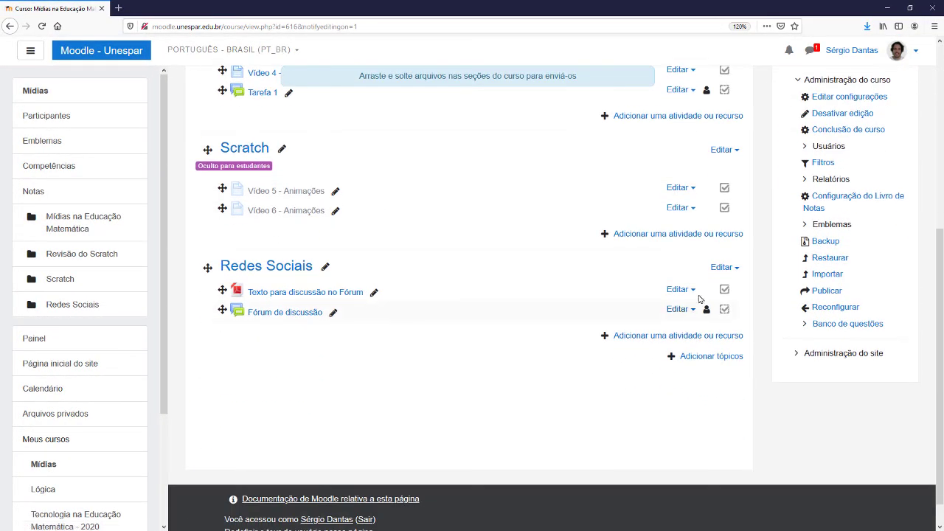
pyautogui.click(723, 267)
pyautogui.click(691, 339)
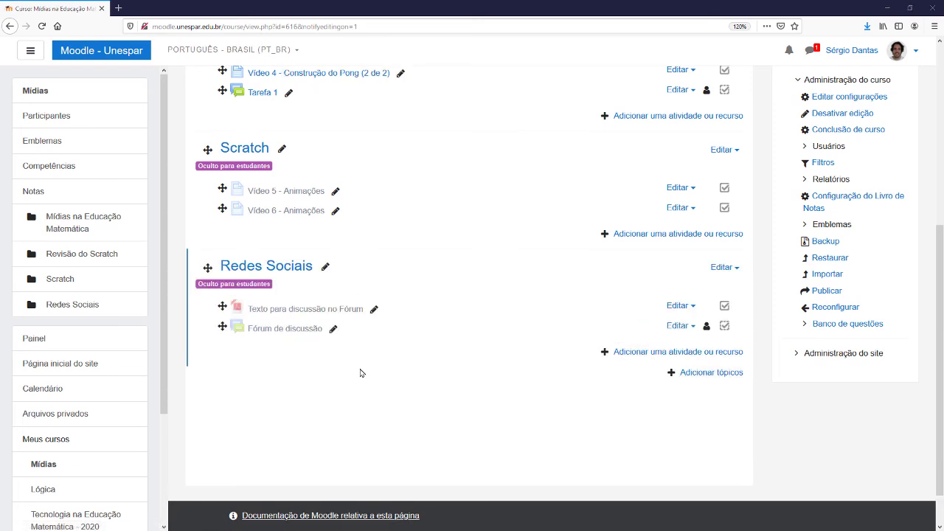
# - Turn off course editing and check how the Redes Sociais topic is displayed on the course page
pyautogui.scroll(5, 361, 373)
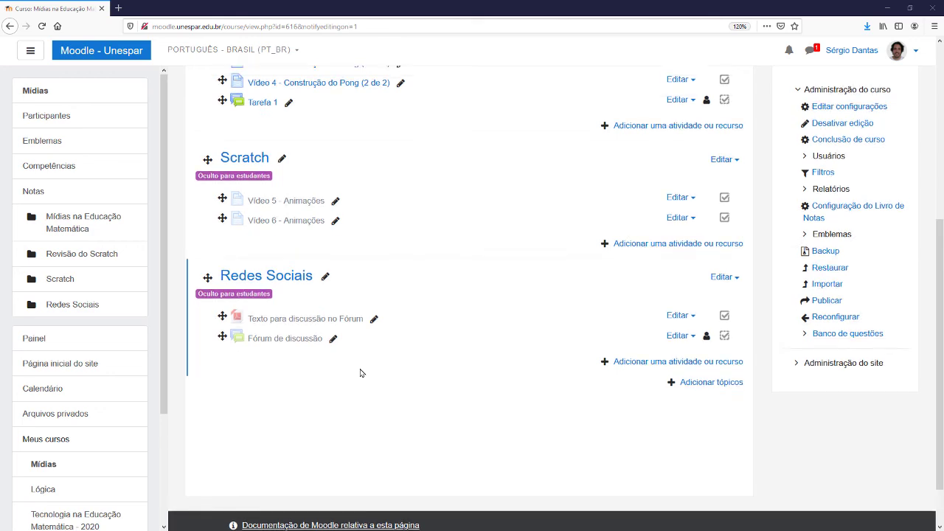
pyautogui.click(908, 101)
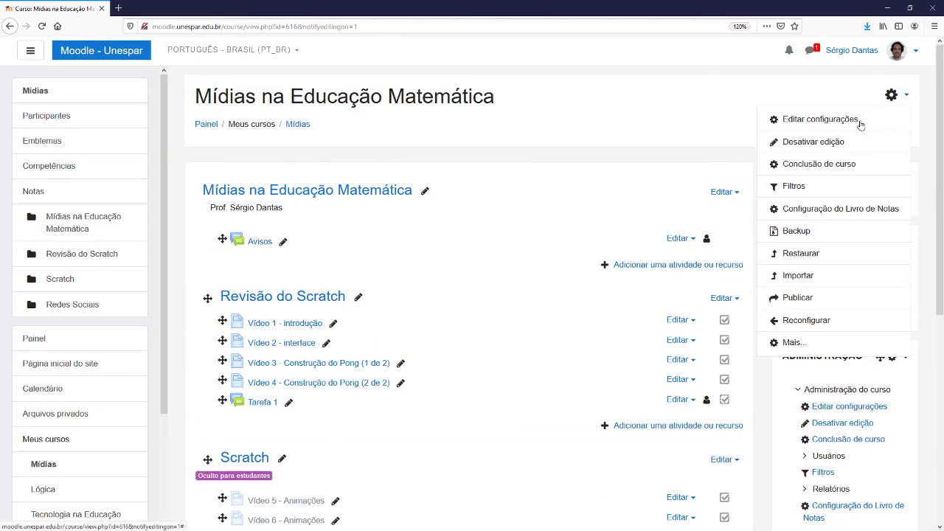
pyautogui.click(814, 200)
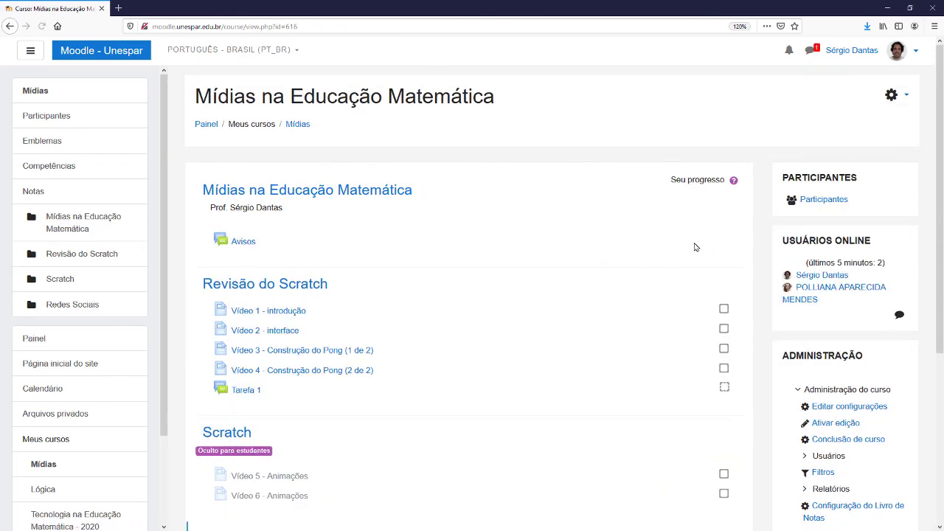
pyautogui.scroll(-4, 679, 278)
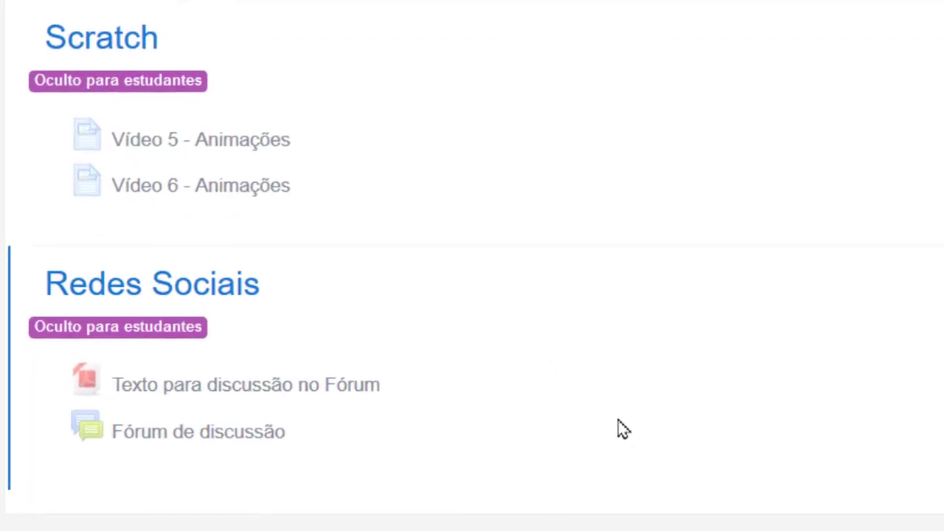